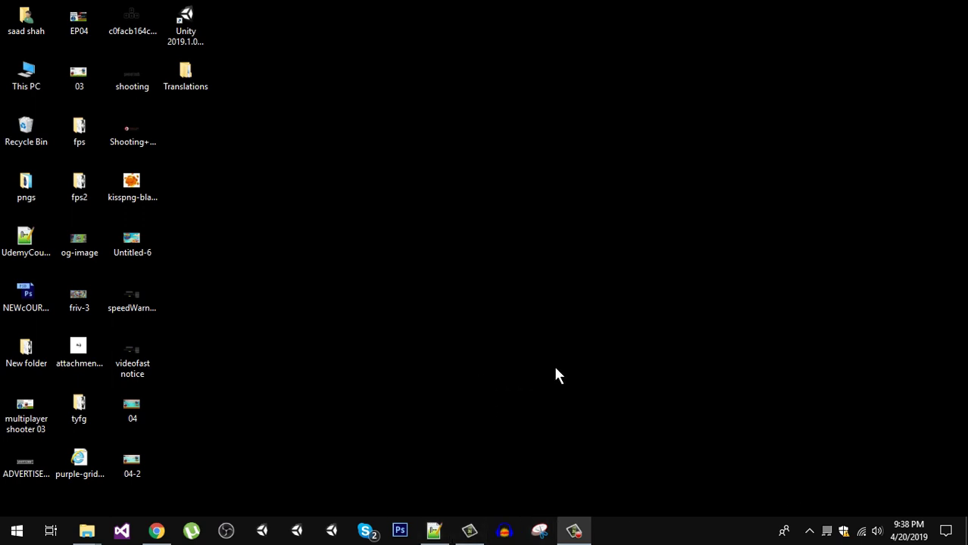
Step: Launch Unity 2019.1.0f2 and choose to open an existing project
click(191, 34)
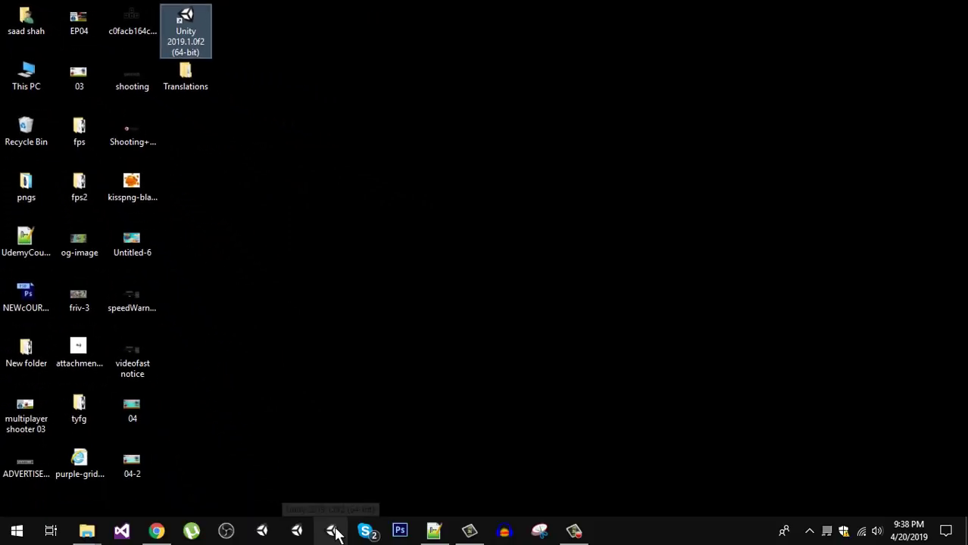
click(335, 532)
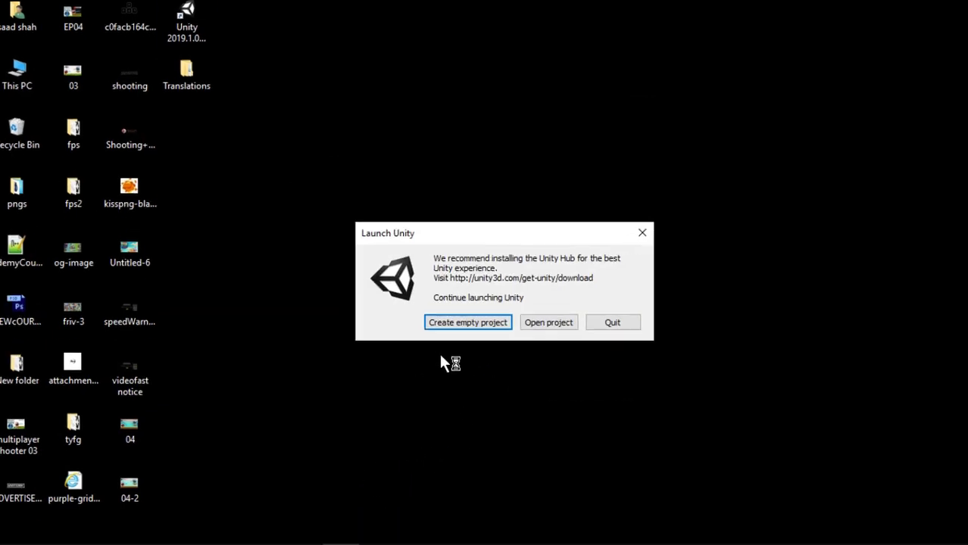
click(555, 326)
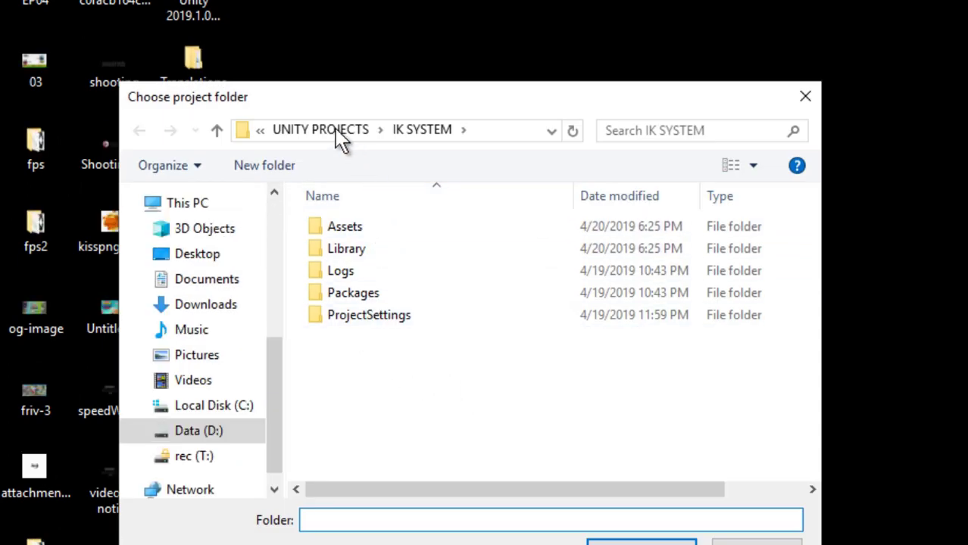
Step: Open the UDEM project from the UNITY PROJECTS folder and continue despite the editor version mismatch
click(324, 131)
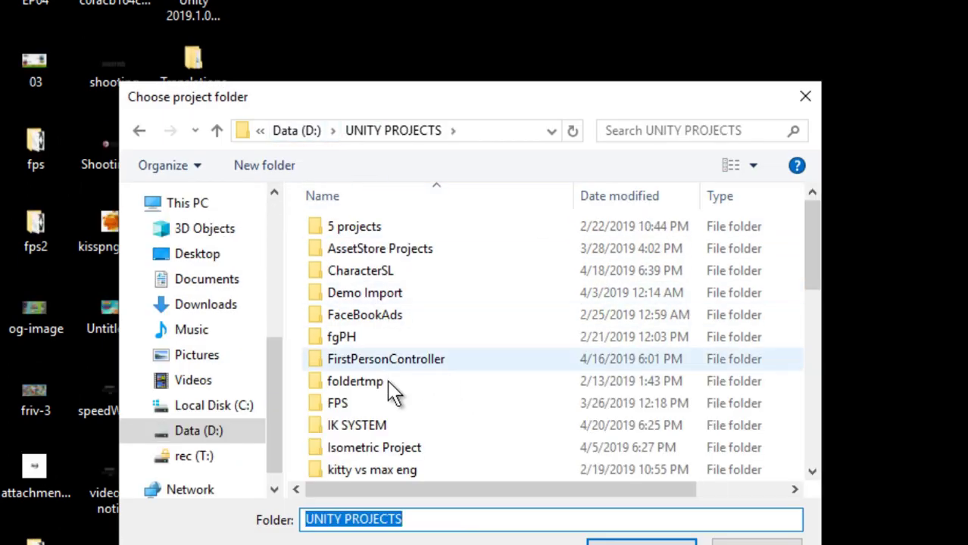
scroll(390, 398, down, 3)
scroll(382, 390, down, 6)
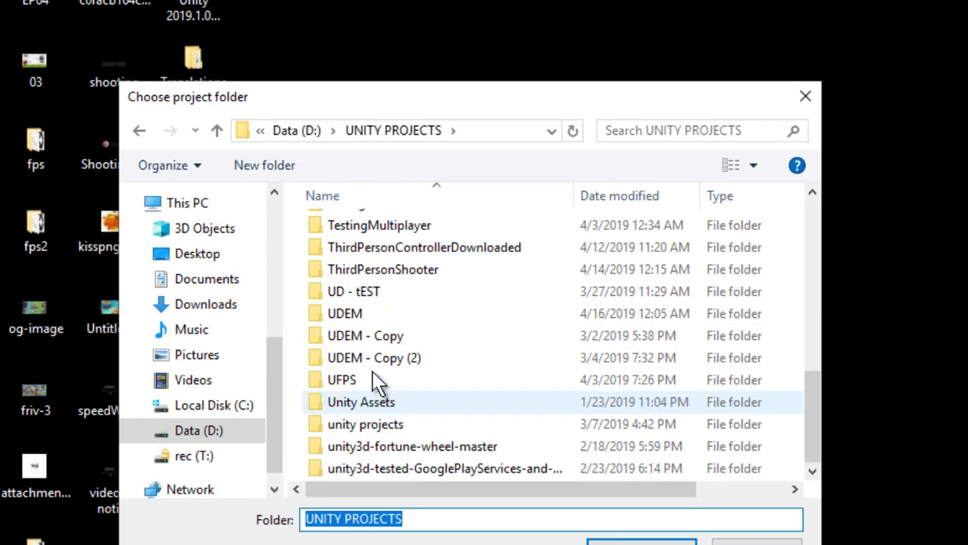
click(375, 315)
click(640, 542)
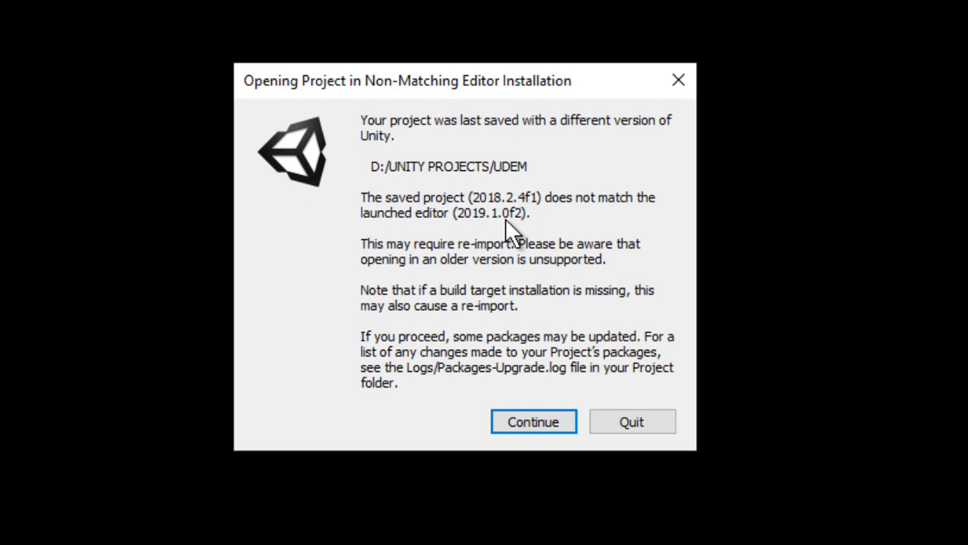
click(543, 422)
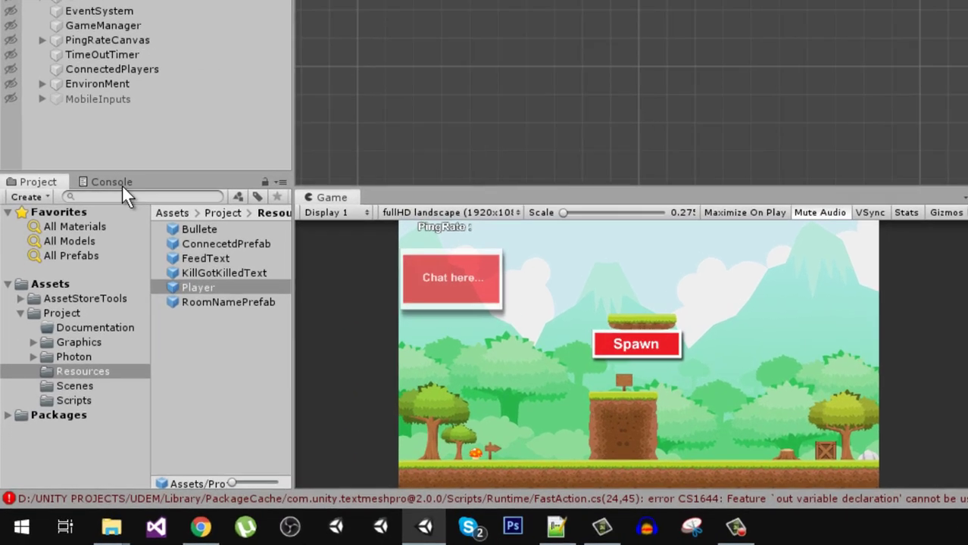
Step: Examine the compile errors in the console and the project's Packages folder they relate to
click(92, 262)
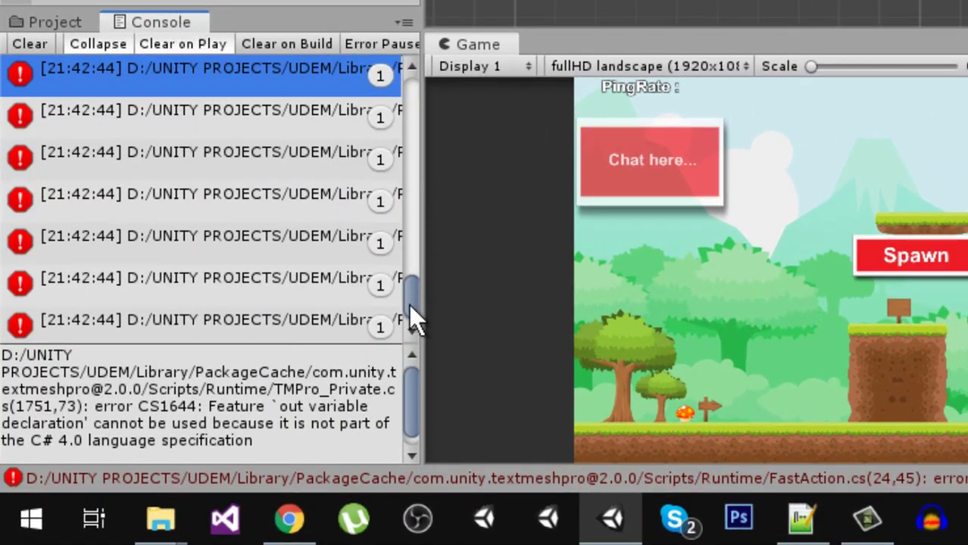
drag(409, 305, 910, 106)
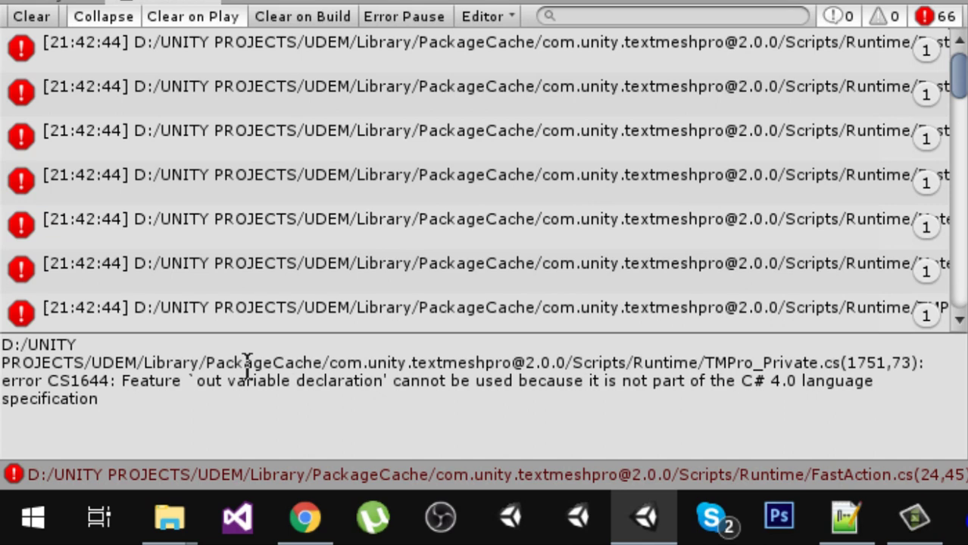
click(83, 4)
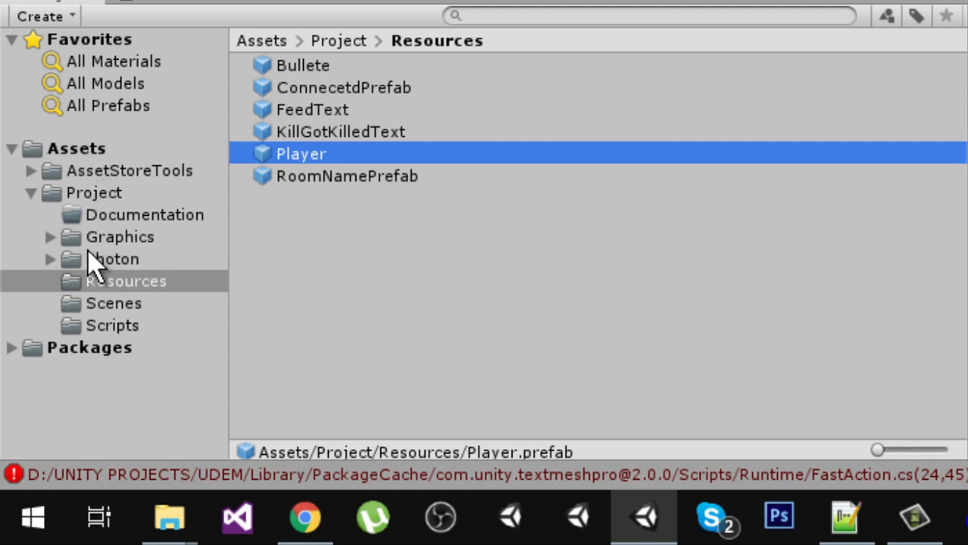
click(11, 349)
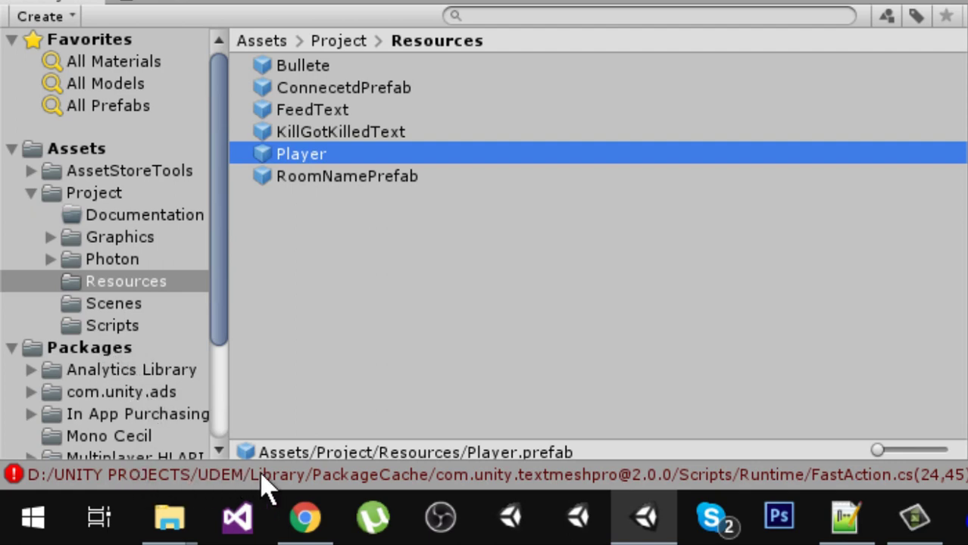
click(172, 2)
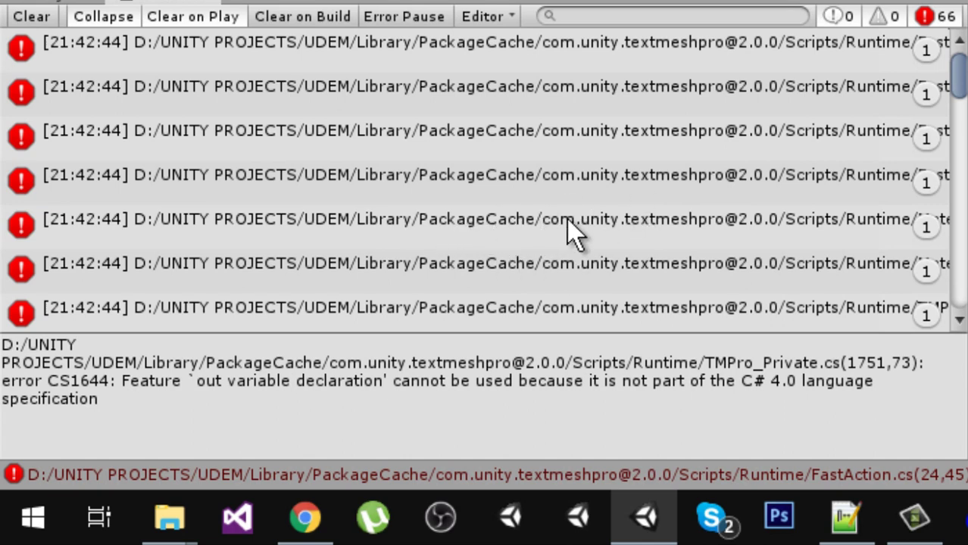
click(942, 21)
click(944, 23)
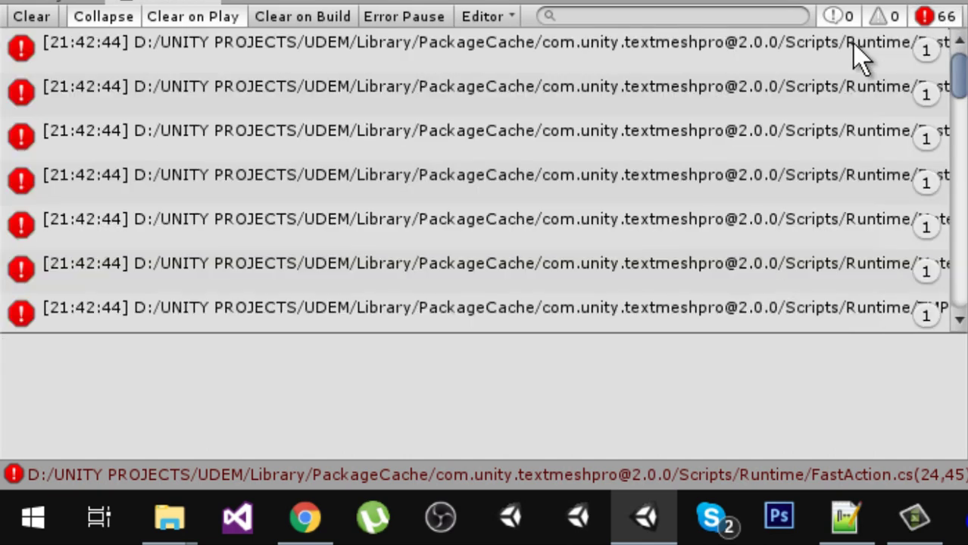
Step: Reimport all of the project's assets and packages, starting from the Packages folder
click(65, 3)
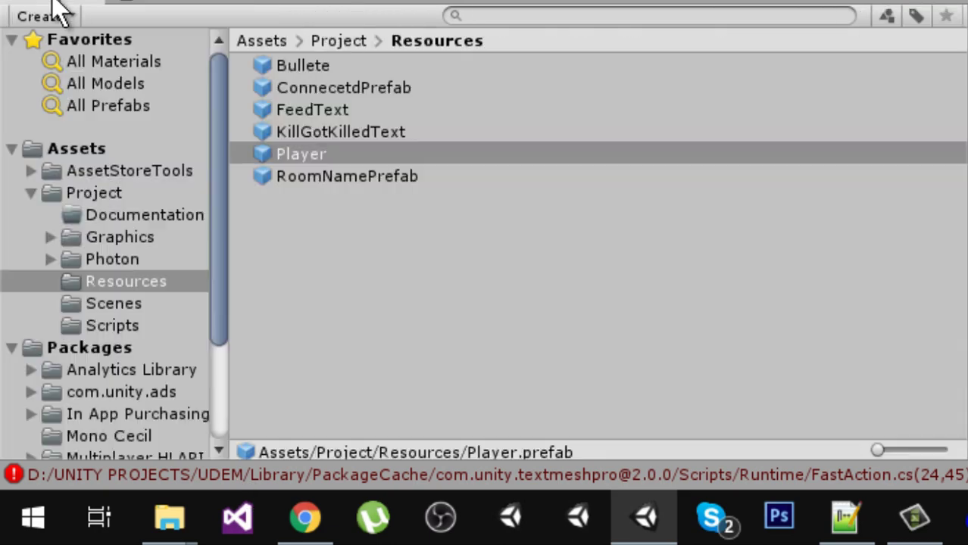
right_click(104, 350)
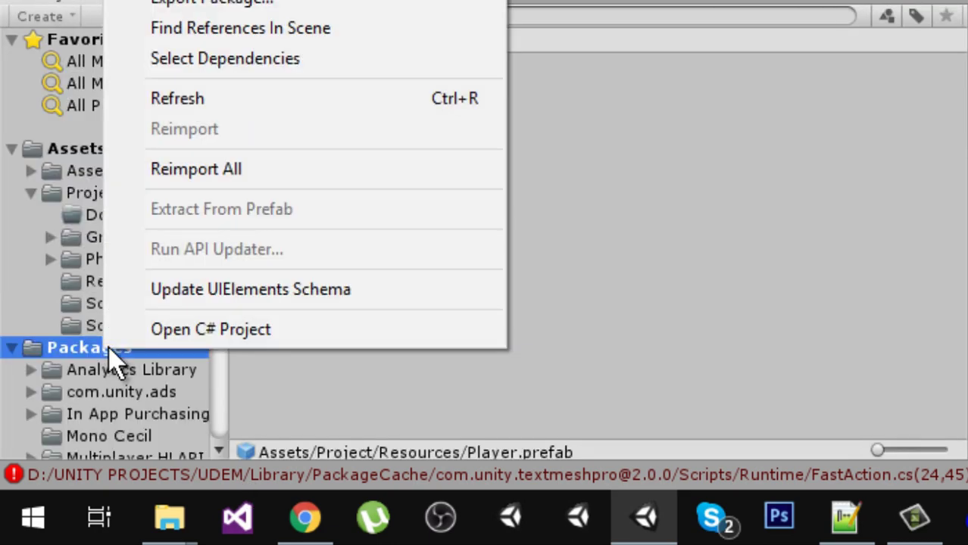
click(258, 172)
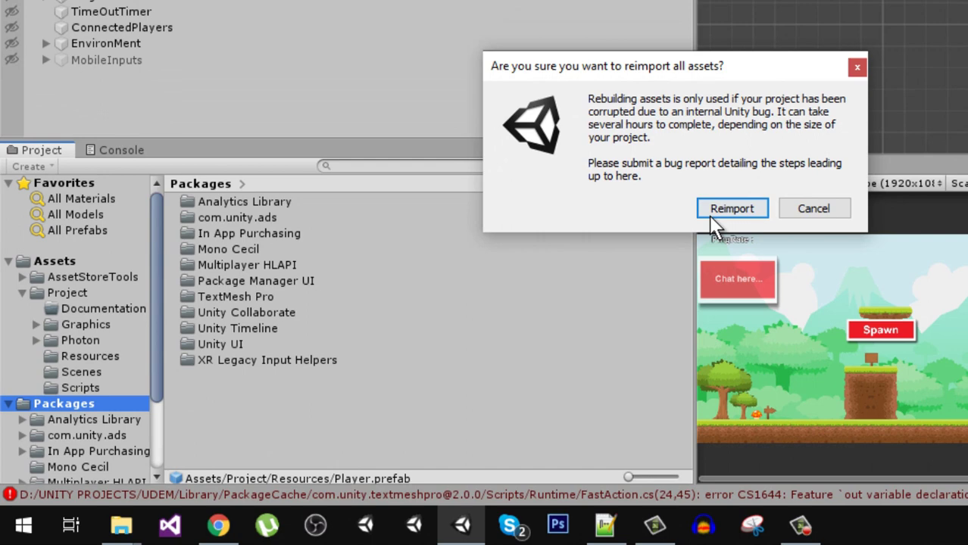
click(729, 207)
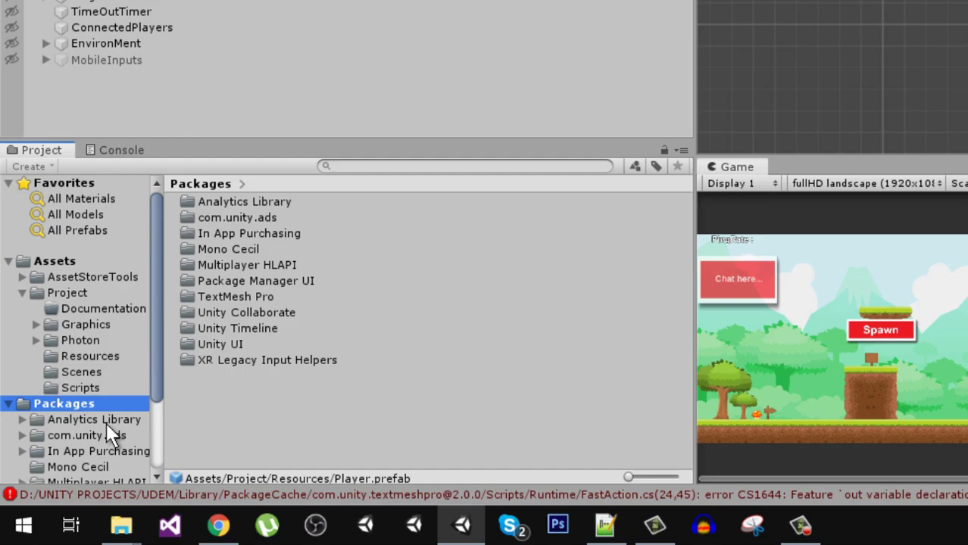
key(super+d)
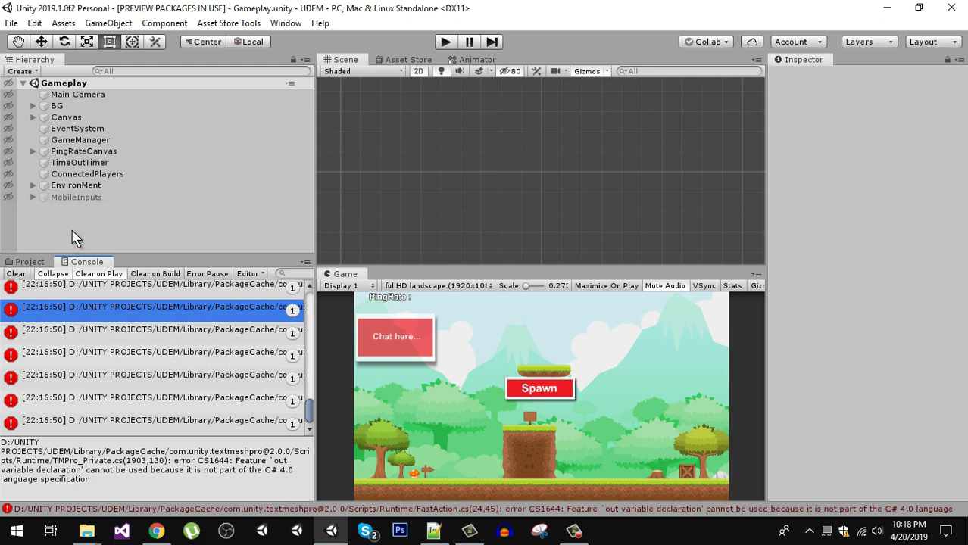
Step: Look through the project's Packages, Assets and Scripts folders, including MobileInputScript
click(30, 262)
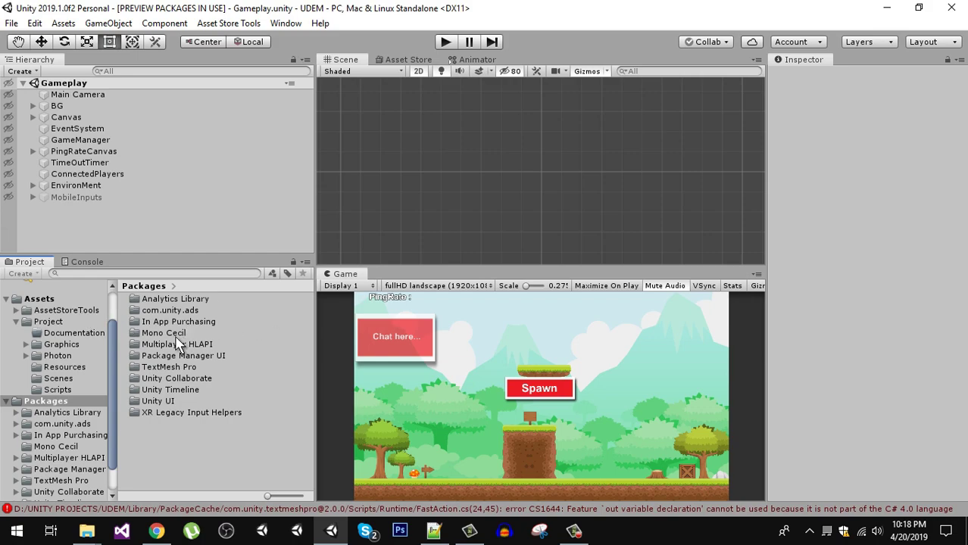
click(39, 299)
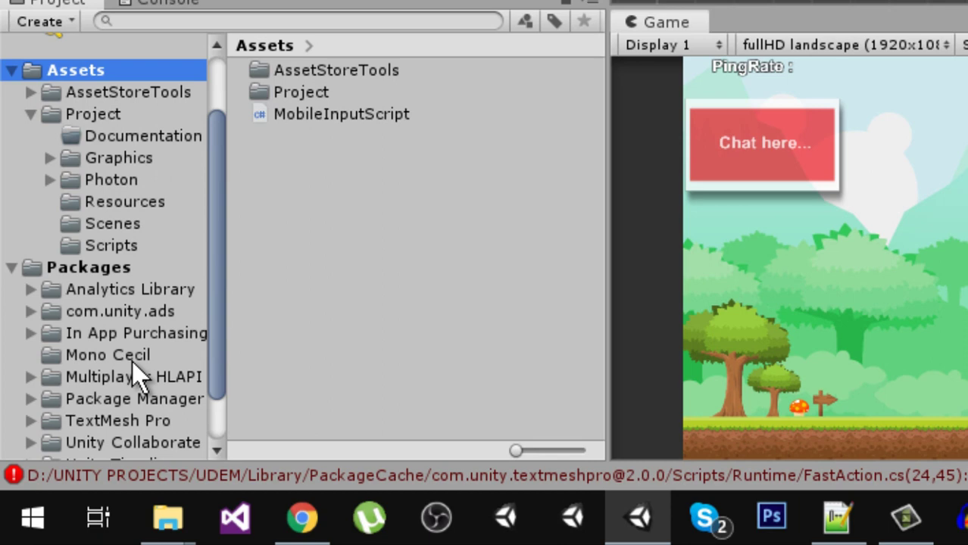
click(328, 115)
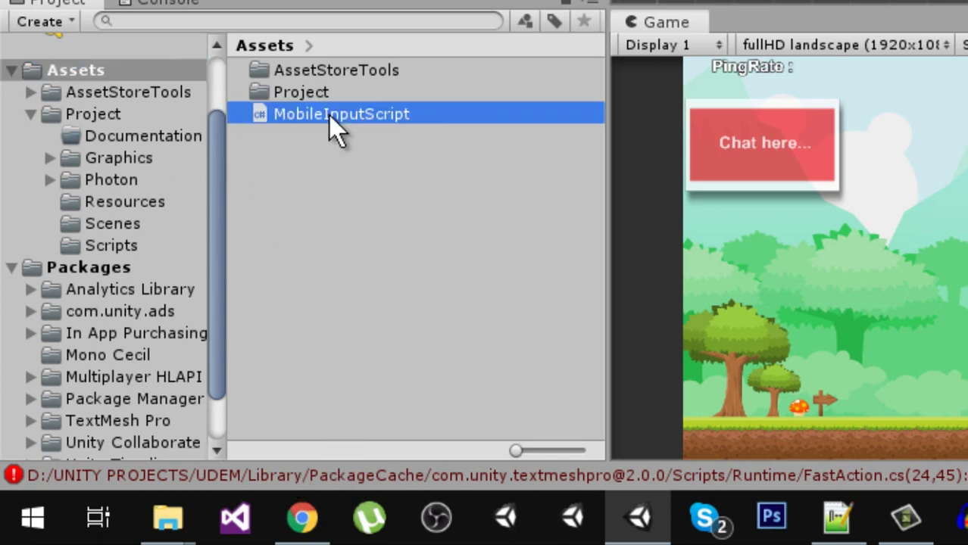
click(114, 246)
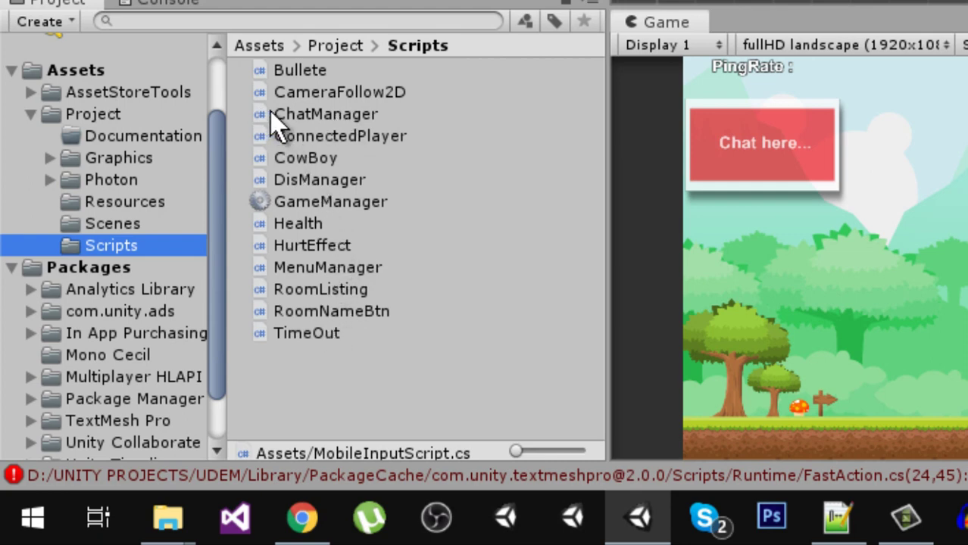
Step: Switch to File Explorer and open the PackageCache folder inside the UDEM project's Library folder
key(alt+Tab)
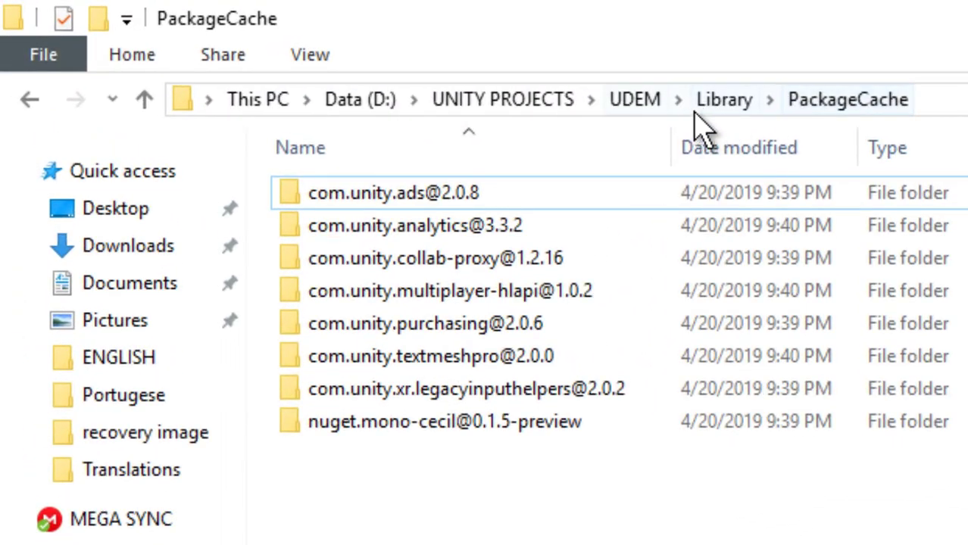
click(728, 103)
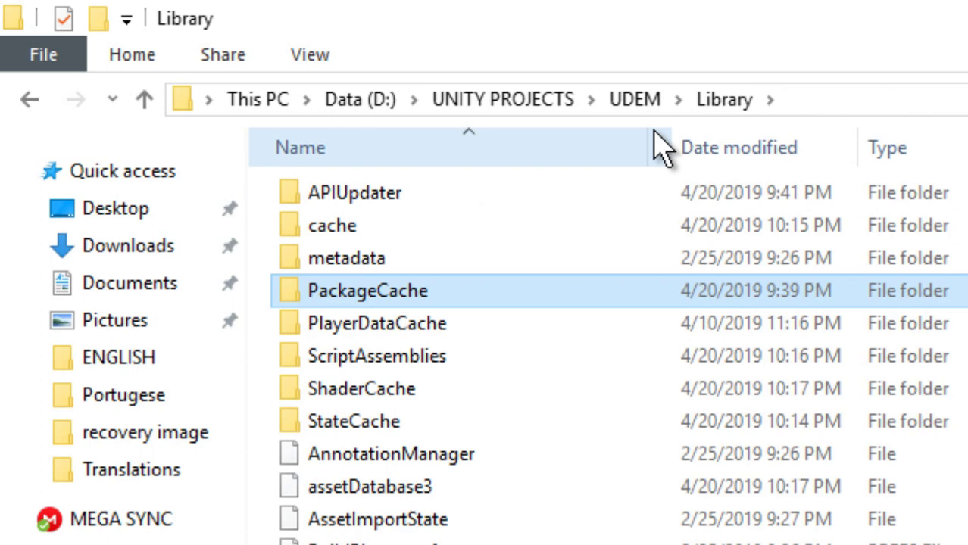
click(651, 103)
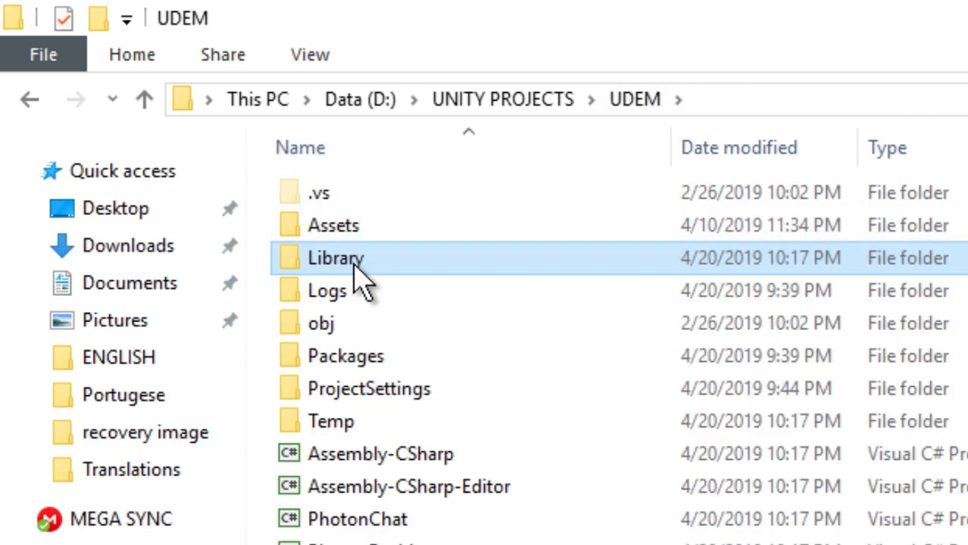
double_click(354, 261)
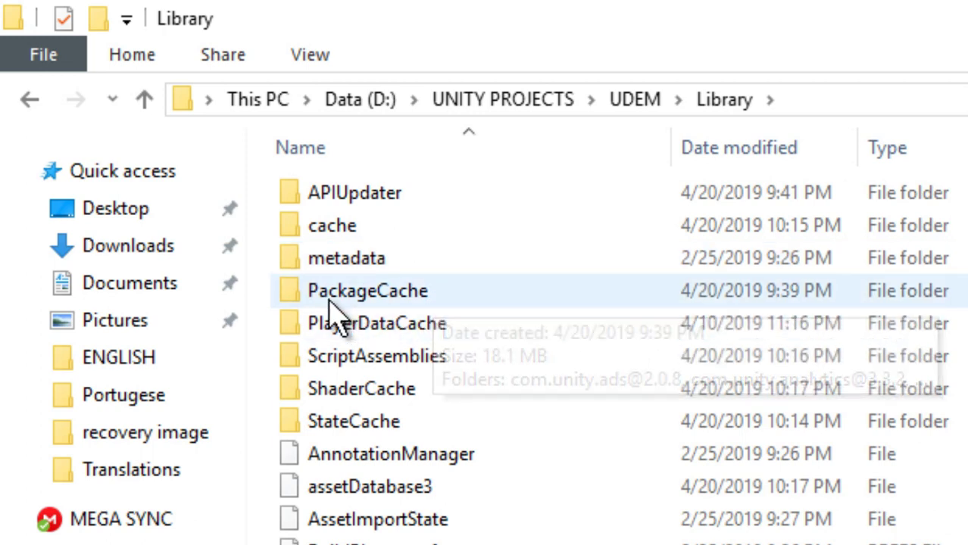
double_click(383, 291)
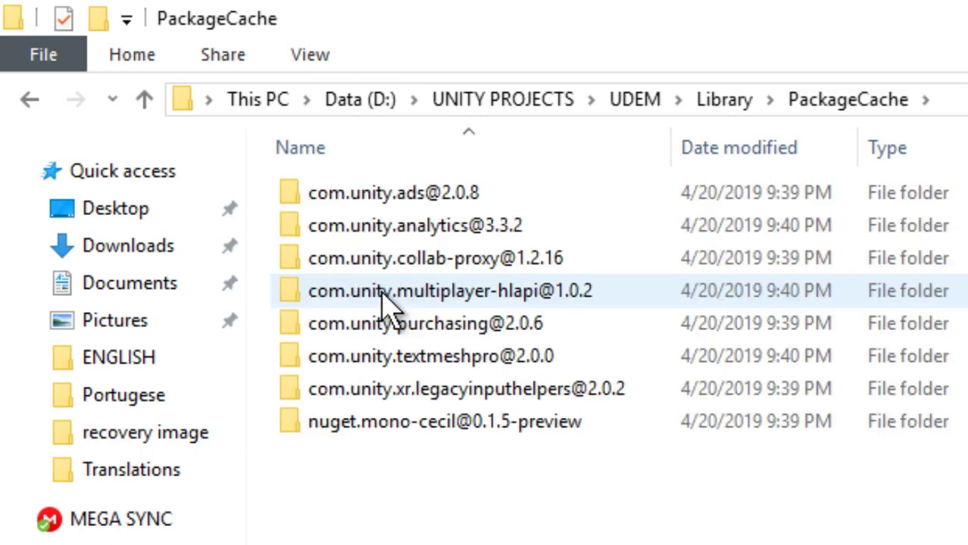
drag(532, 542, 402, 170)
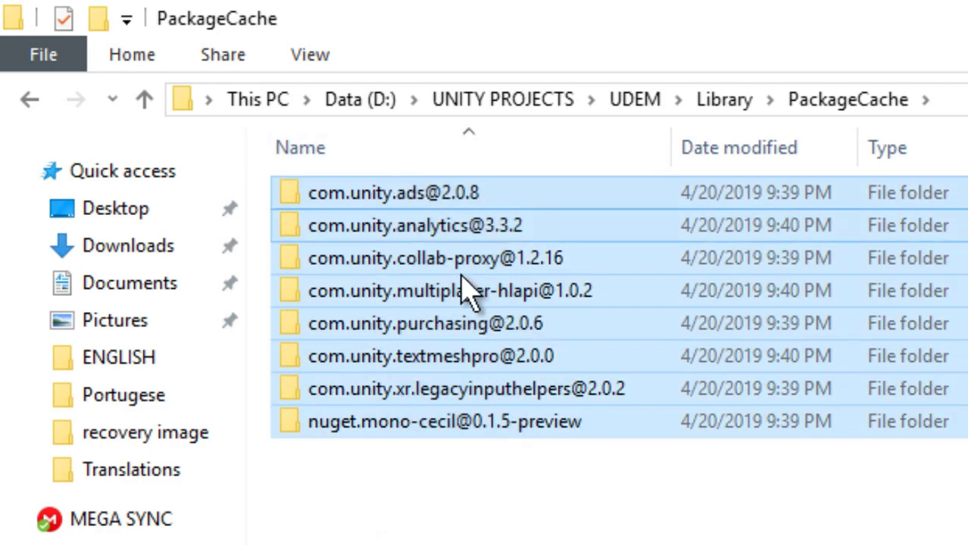
right_click(471, 323)
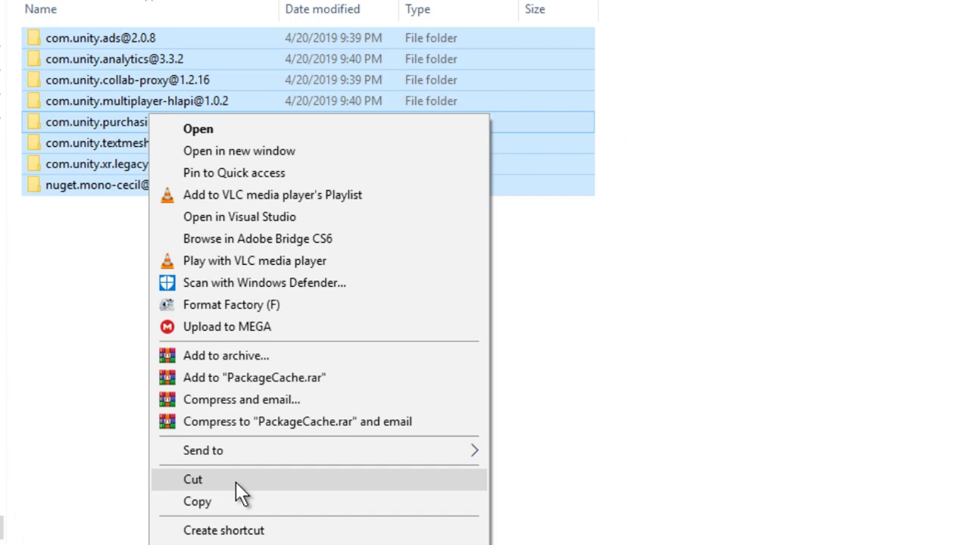
click(235, 480)
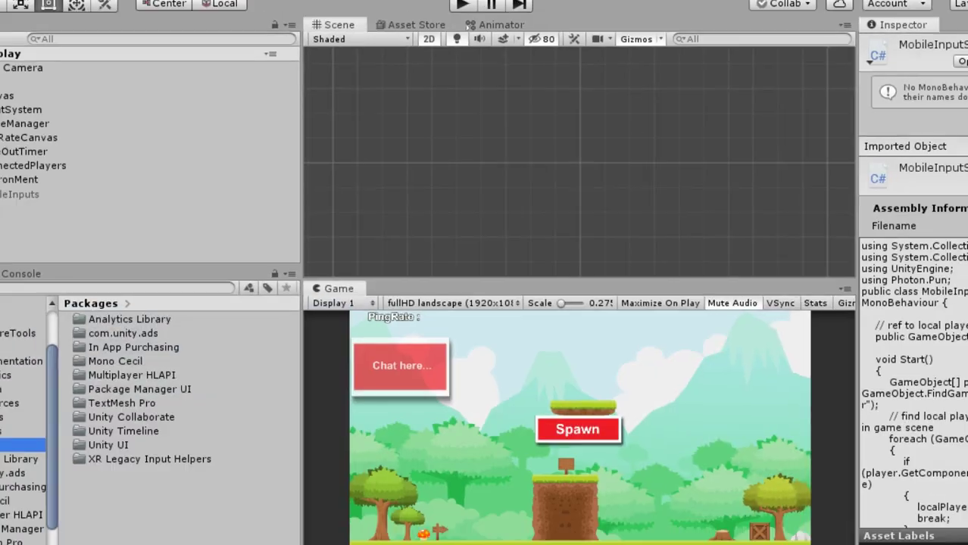
Step: Create a new folder on the desktop with the default name and open it
click(879, 11)
right_click(449, 161)
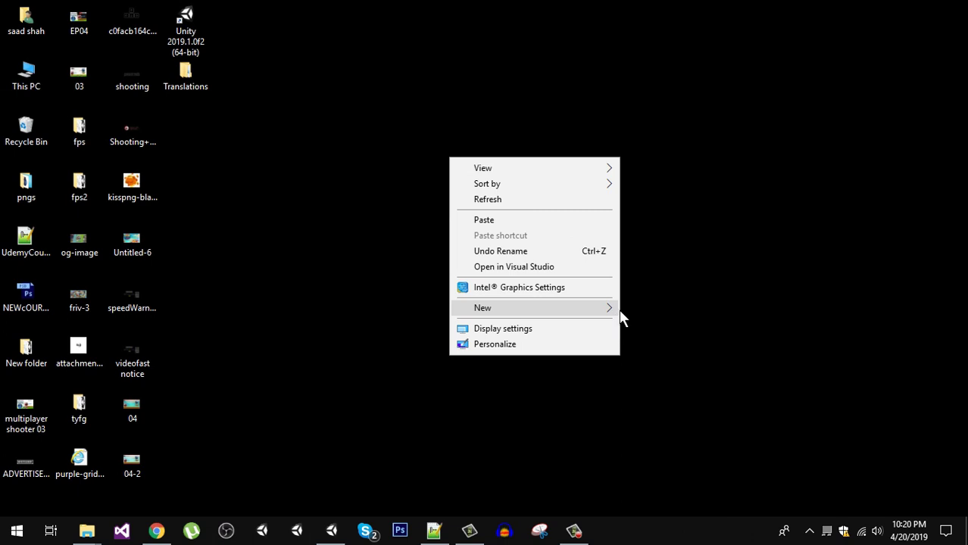
mouse_move(621, 318)
click(651, 310)
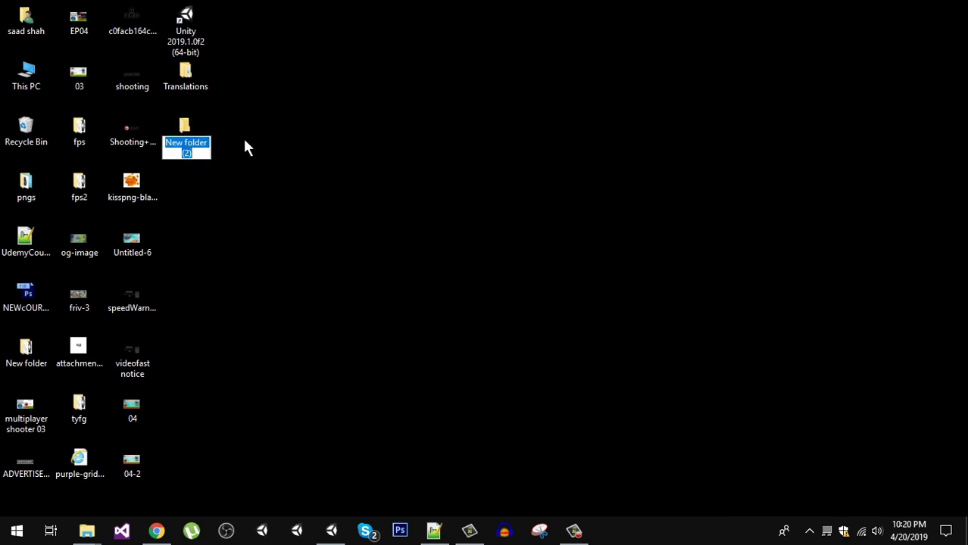
click(188, 129)
key(Return)
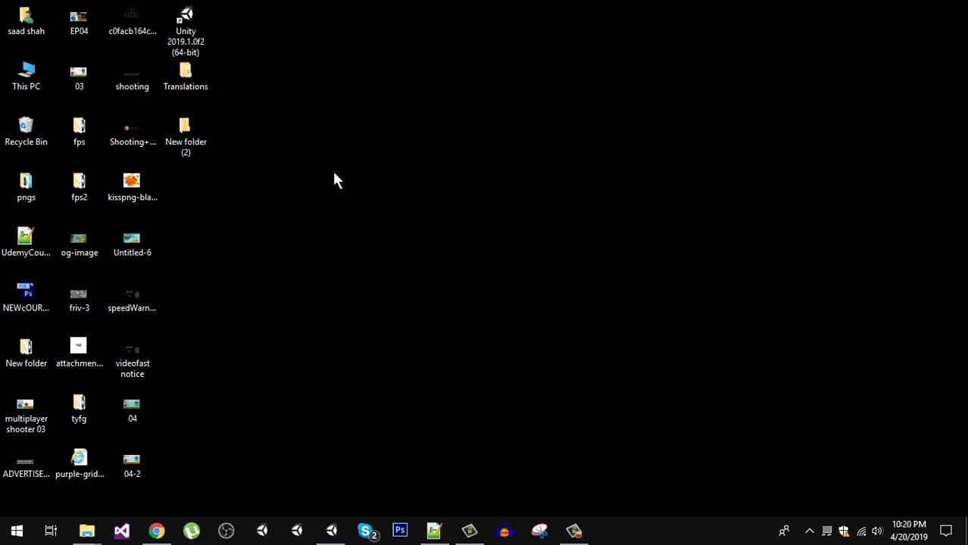
Step: Paste the cut package folders into the new desktop folder and switch back to Unity
right_click(342, 280)
click(412, 385)
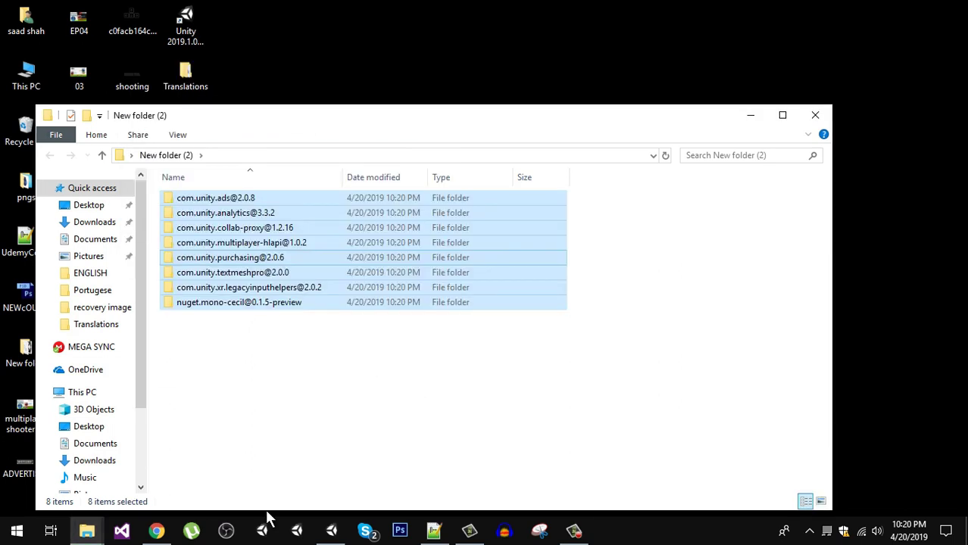
click(329, 531)
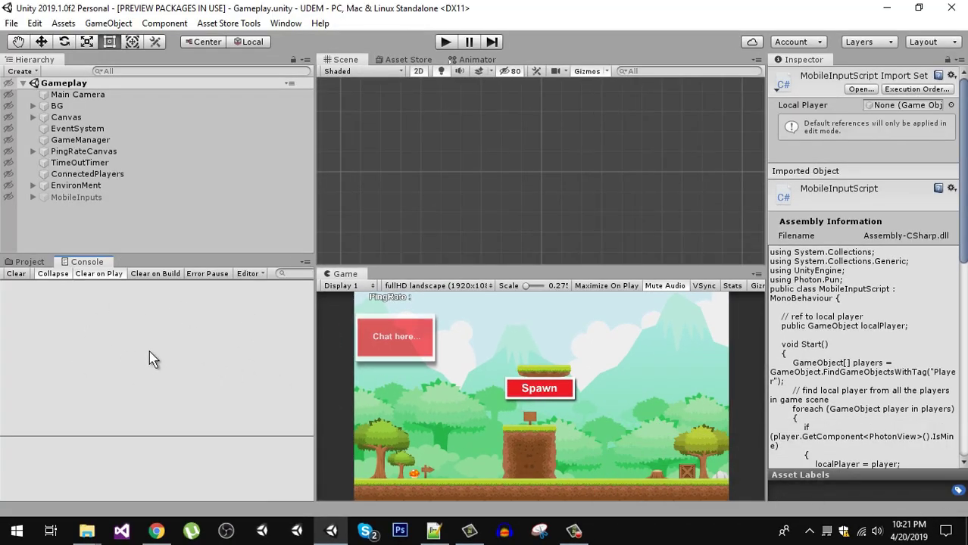
Step: Make all hidden objects of the Gameplay scene visible again in the Scene view
click(31, 263)
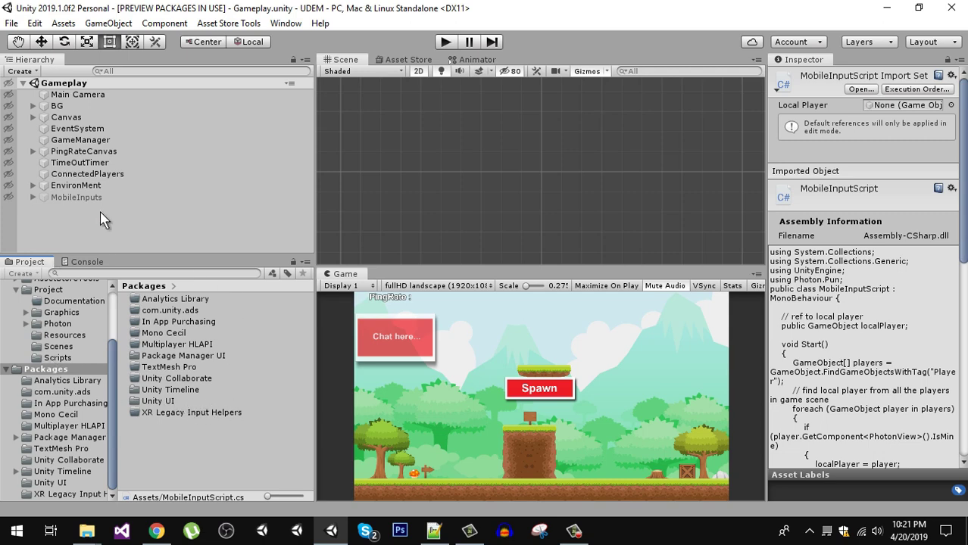
scroll(504, 184, up, 5)
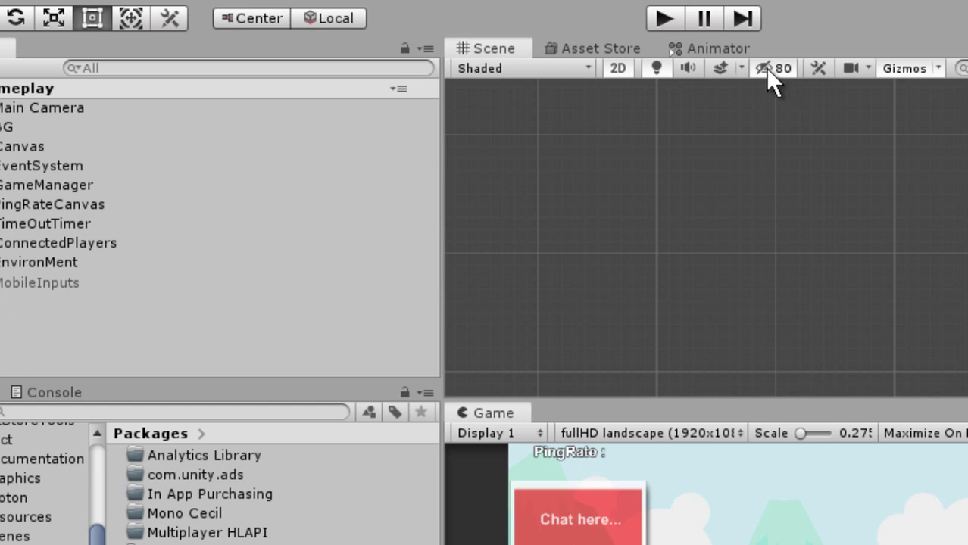
click(765, 68)
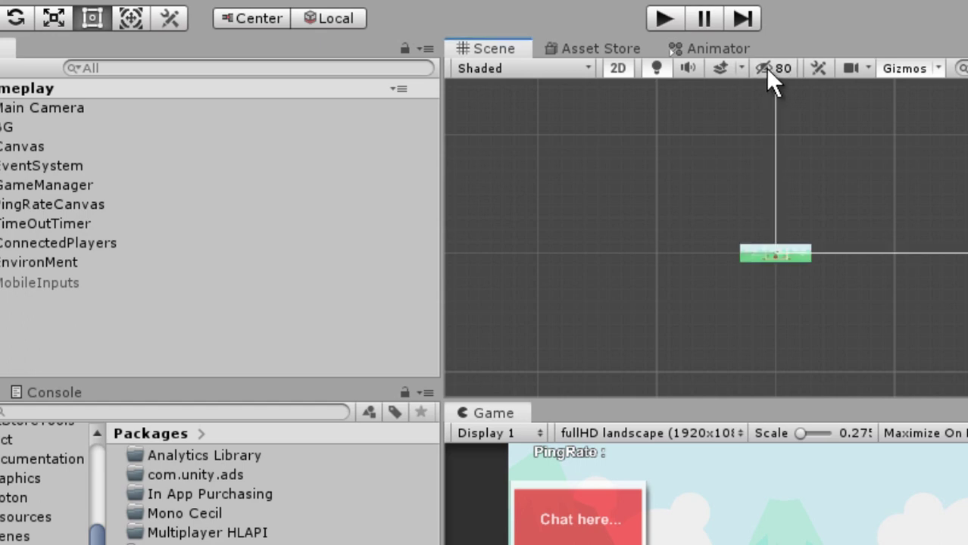
scroll(792, 305, up, 5)
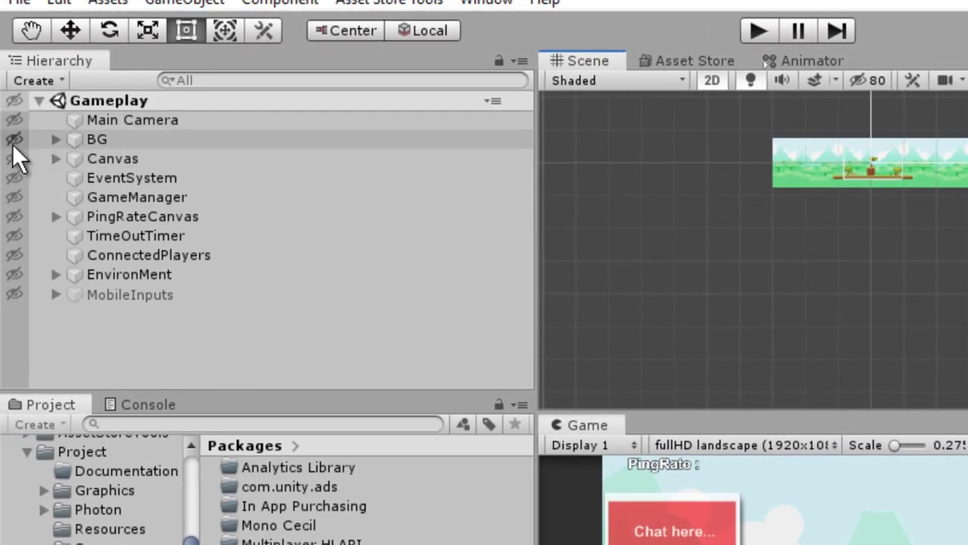
click(13, 139)
click(13, 102)
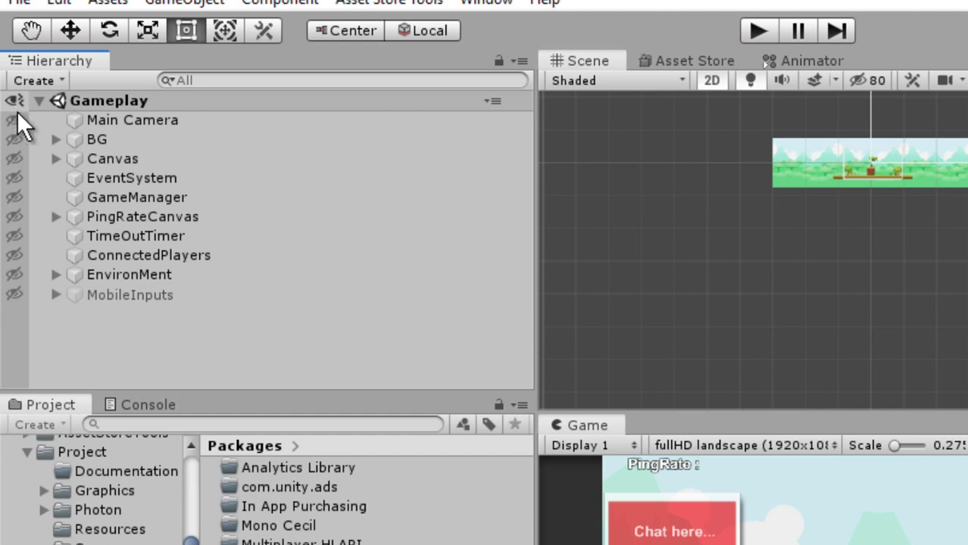
click(11, 102)
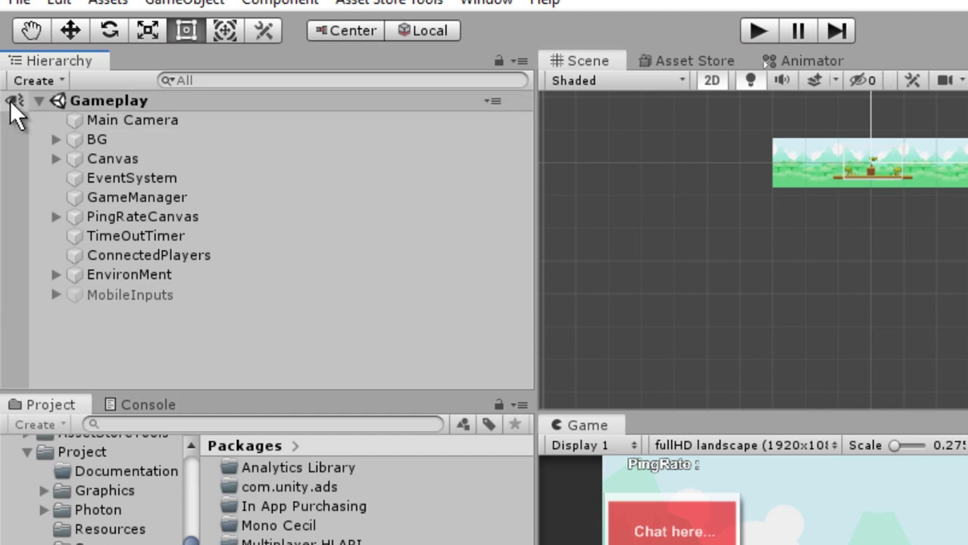
click(10, 101)
click(10, 100)
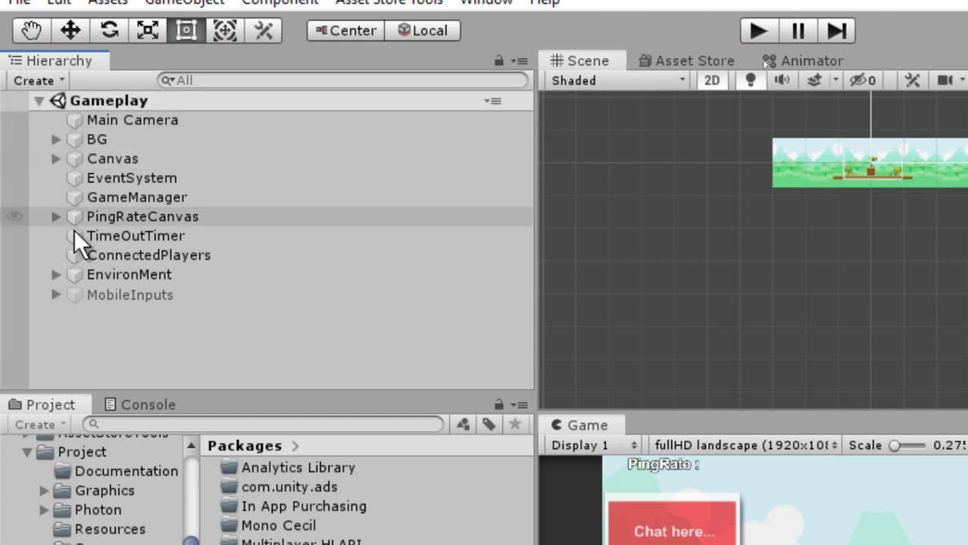
Step: Frame the PingRateCanvas and the EventSystem objects in the Scene view to check the restored scene
click(146, 215)
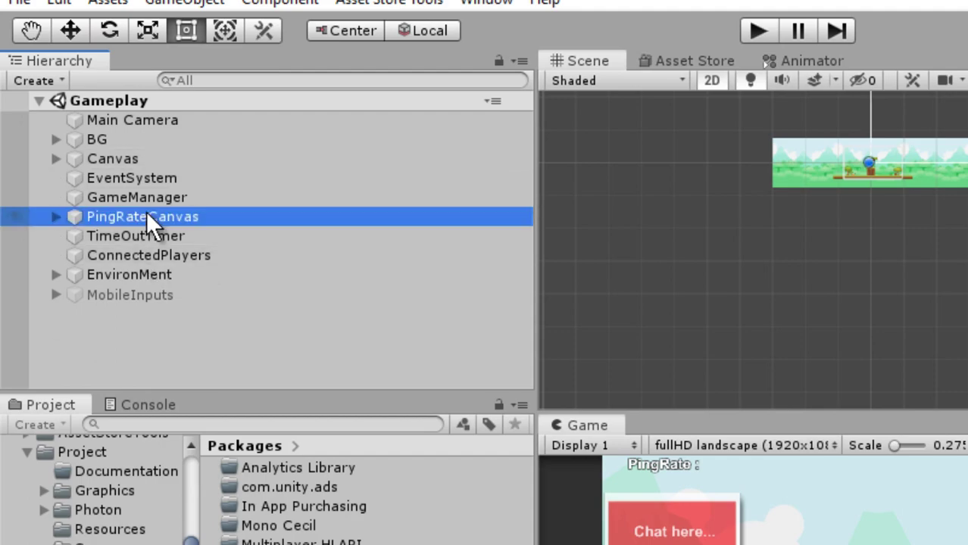
double_click(155, 214)
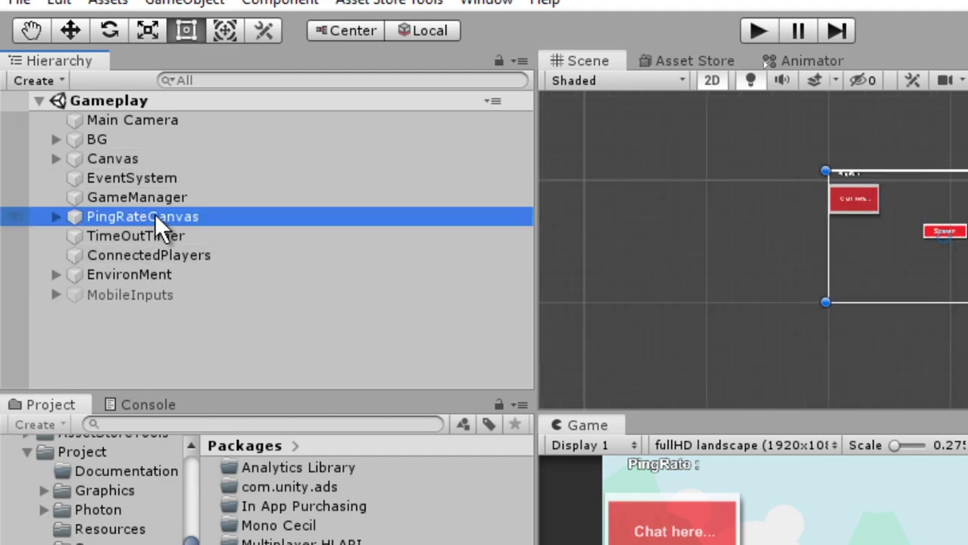
double_click(132, 181)
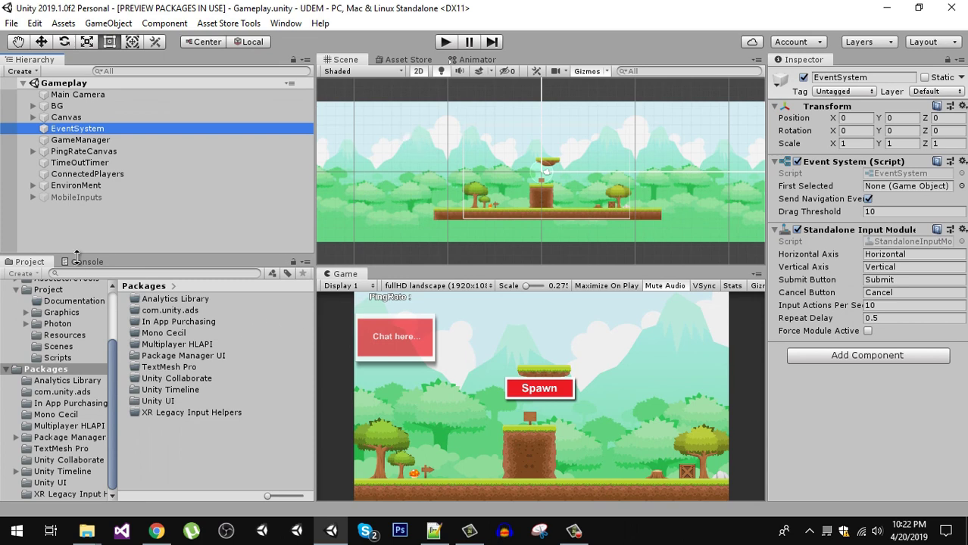
Step: Open SampleScene from the Assets/Project/Scenes folder
scroll(75, 314, up, 3)
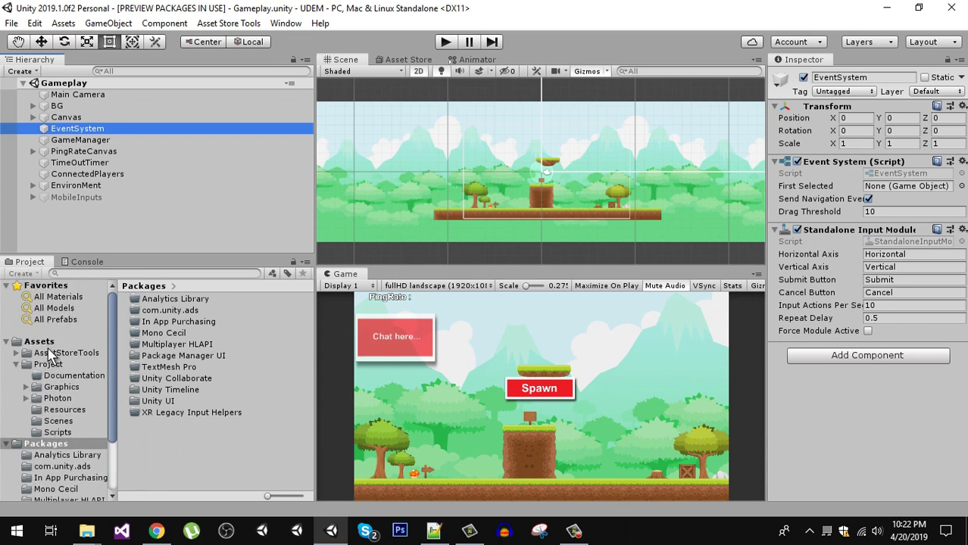
click(50, 365)
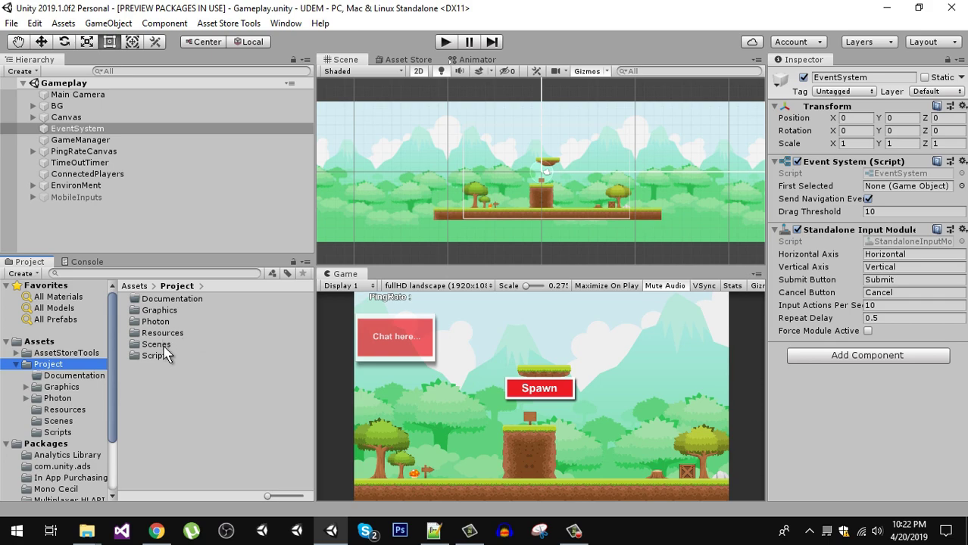
double_click(160, 346)
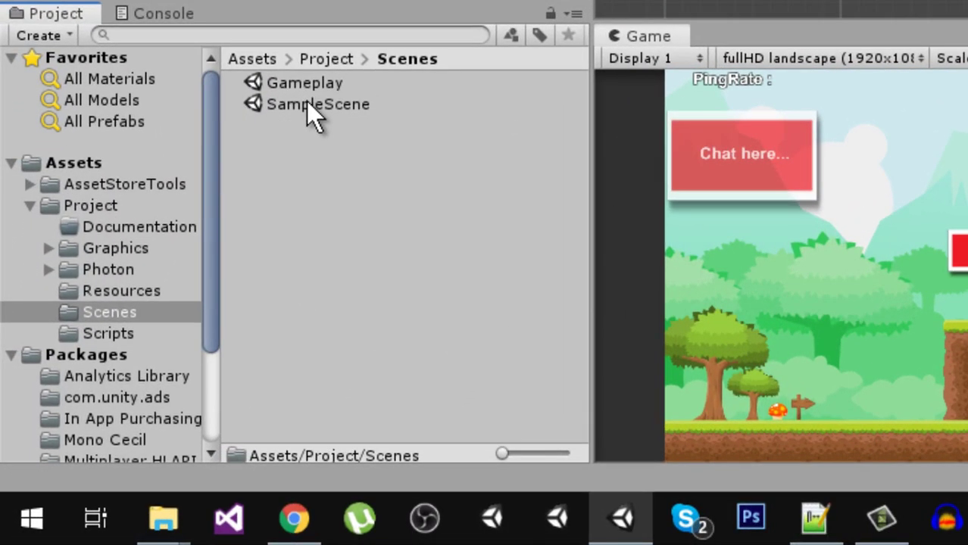
double_click(310, 103)
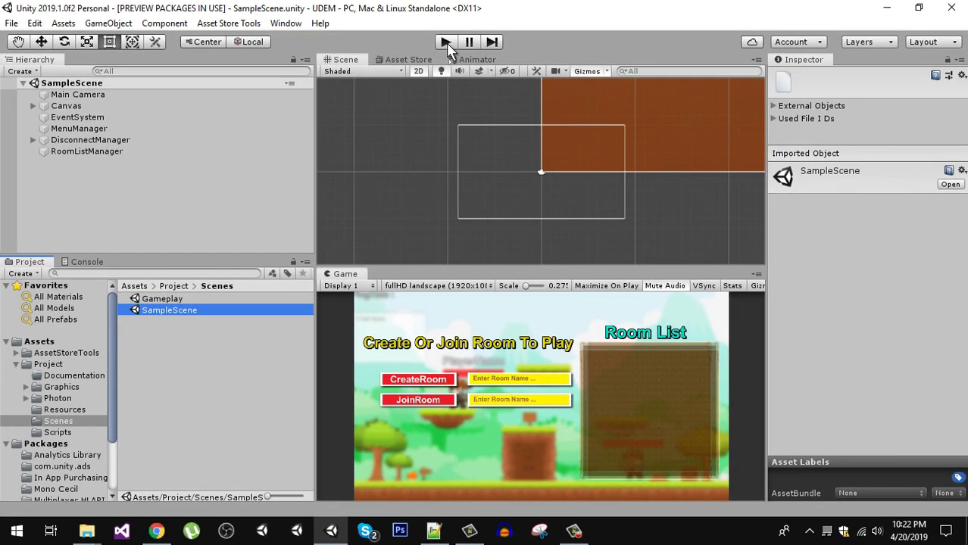
Step: Run the game in the editor and create the player's nickname
click(446, 42)
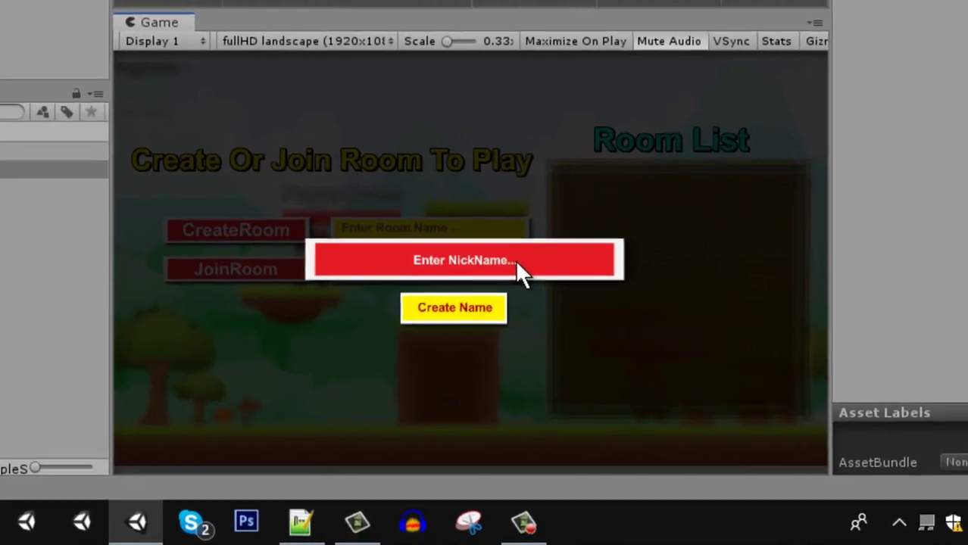
click(568, 367)
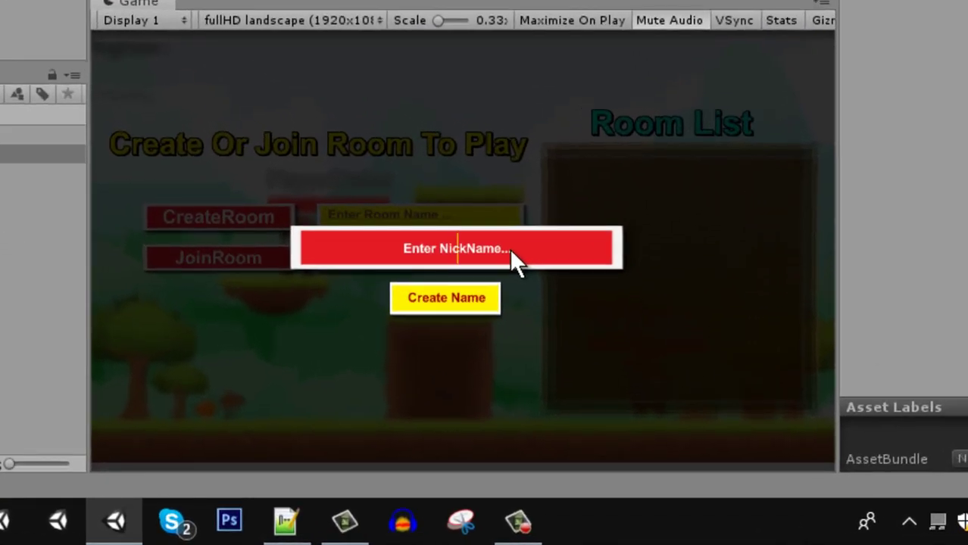
text(saad)
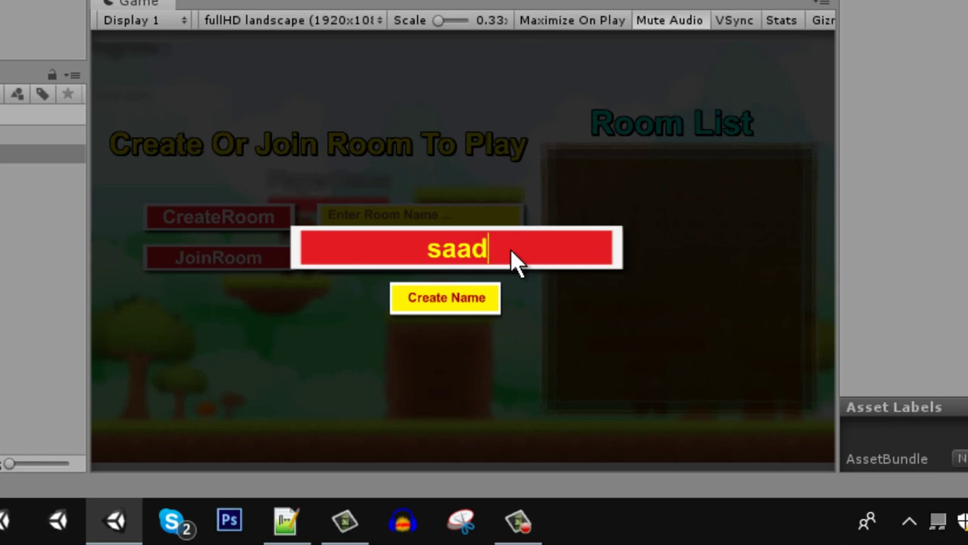
click(459, 297)
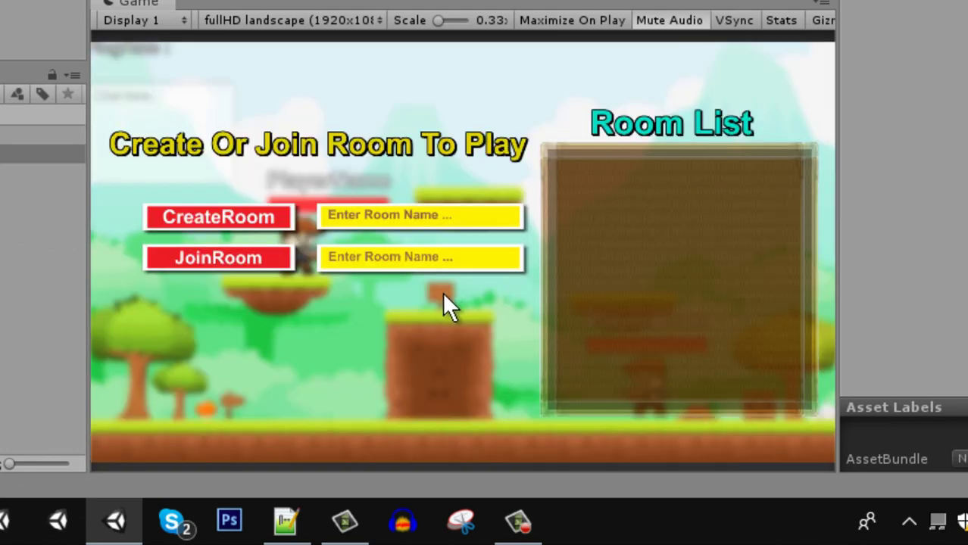
Step: Create a game room named Room and spawn the player in it
click(410, 214)
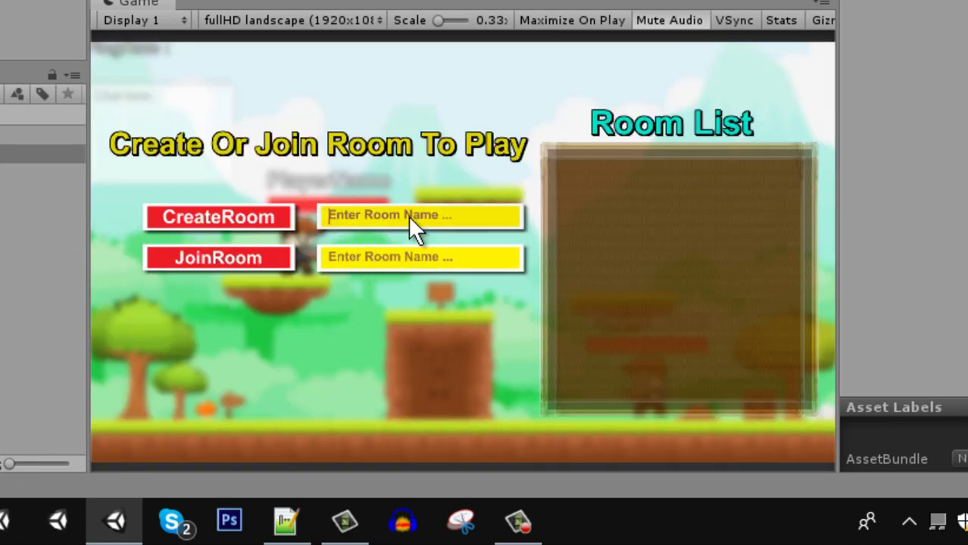
text(Room)
click(244, 220)
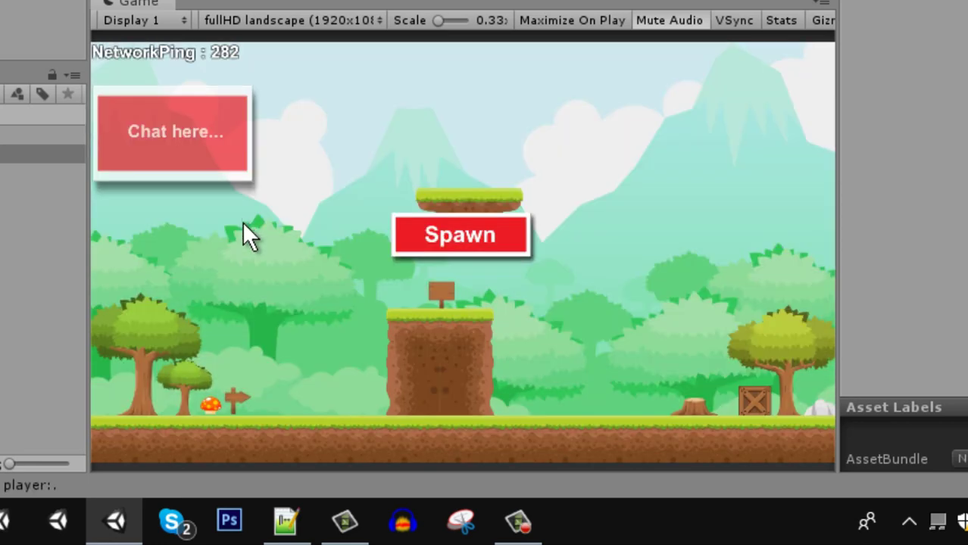
click(488, 238)
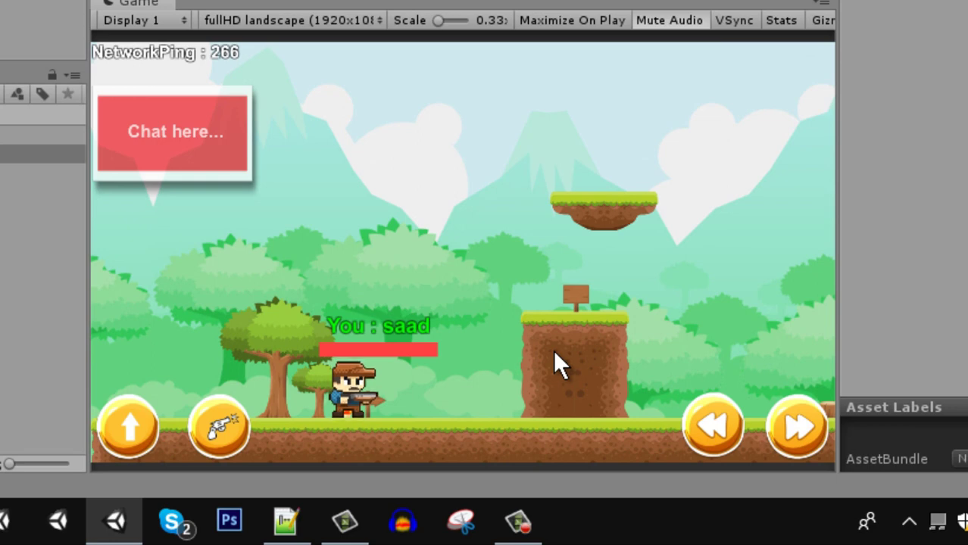
Step: Test the on-screen game controls by moving the character back and forth, shooting and jumping
click(789, 424)
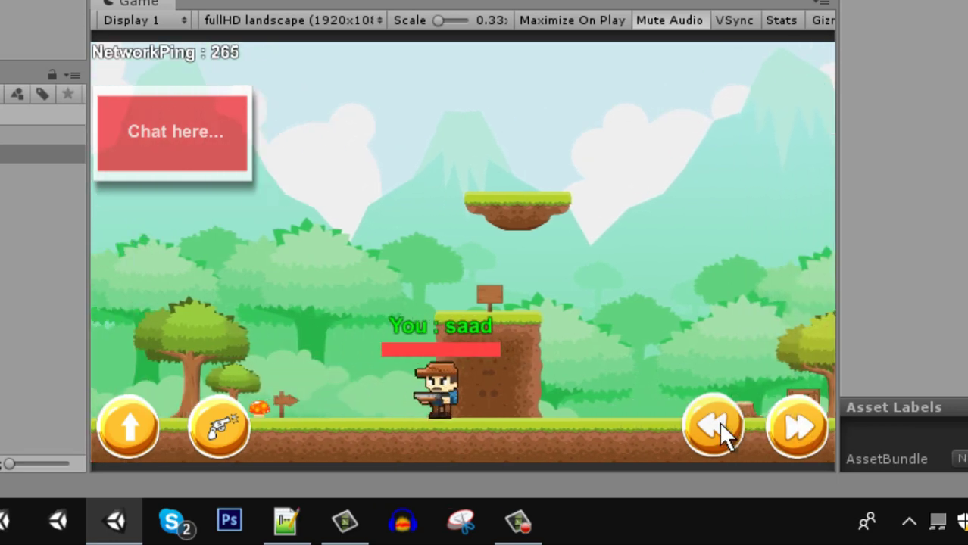
click(716, 424)
click(787, 431)
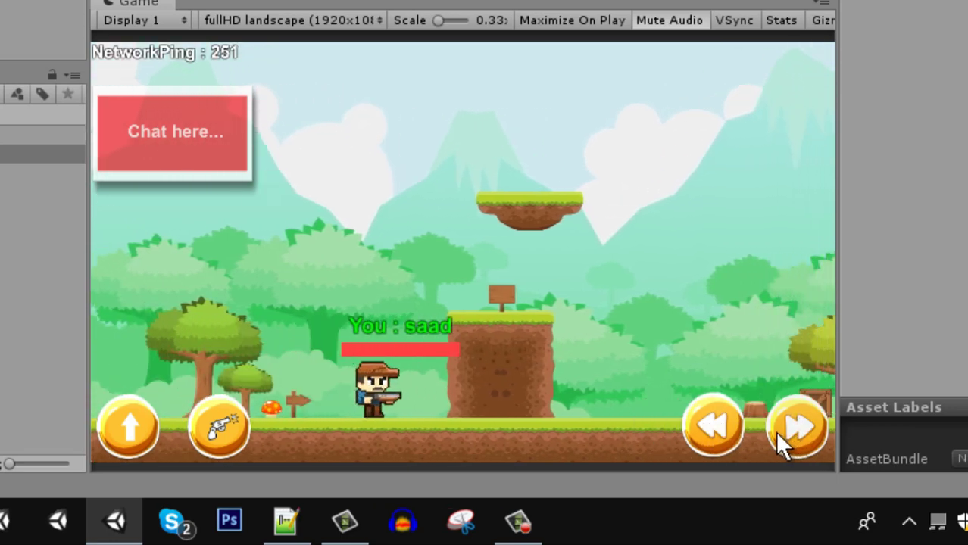
click(715, 432)
click(791, 436)
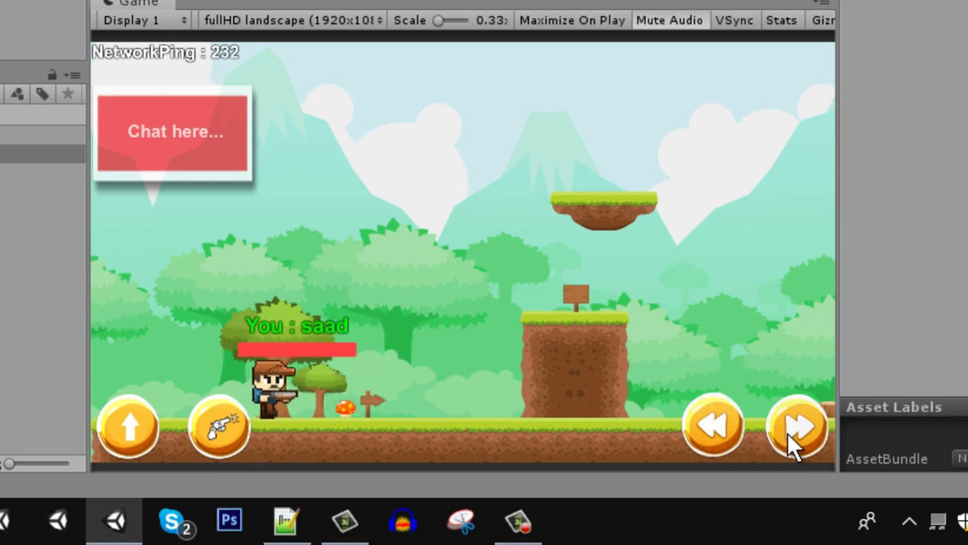
click(208, 433)
click(136, 432)
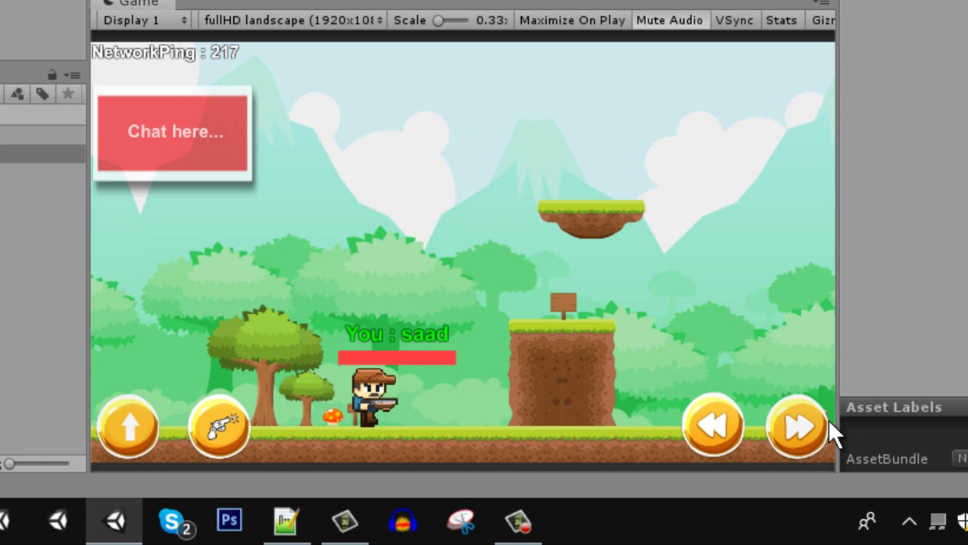
click(826, 424)
click(716, 426)
click(777, 435)
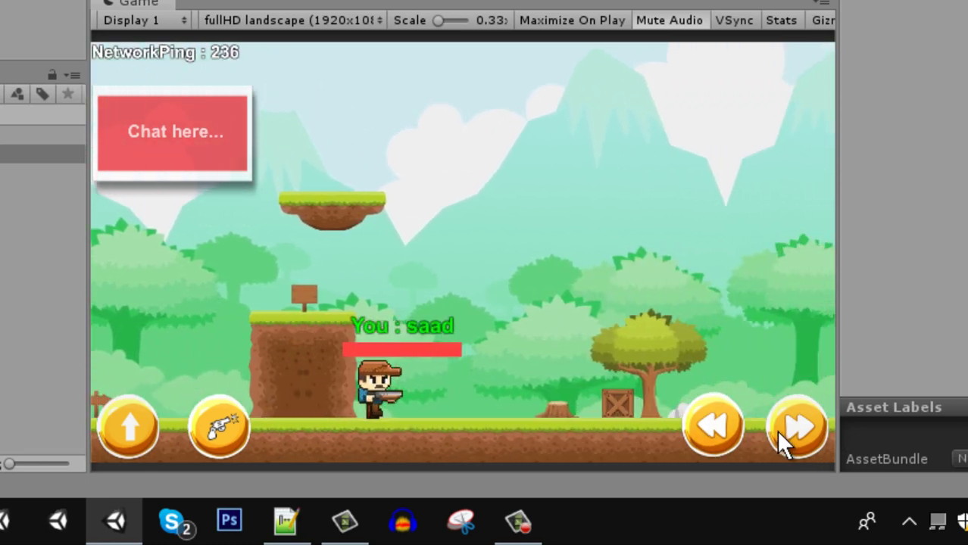
click(726, 435)
click(779, 427)
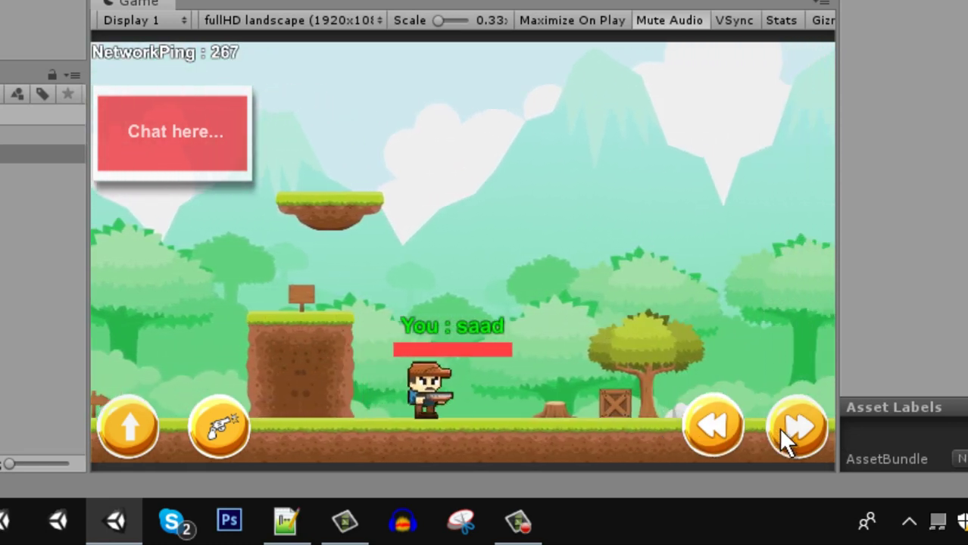
click(734, 429)
click(767, 430)
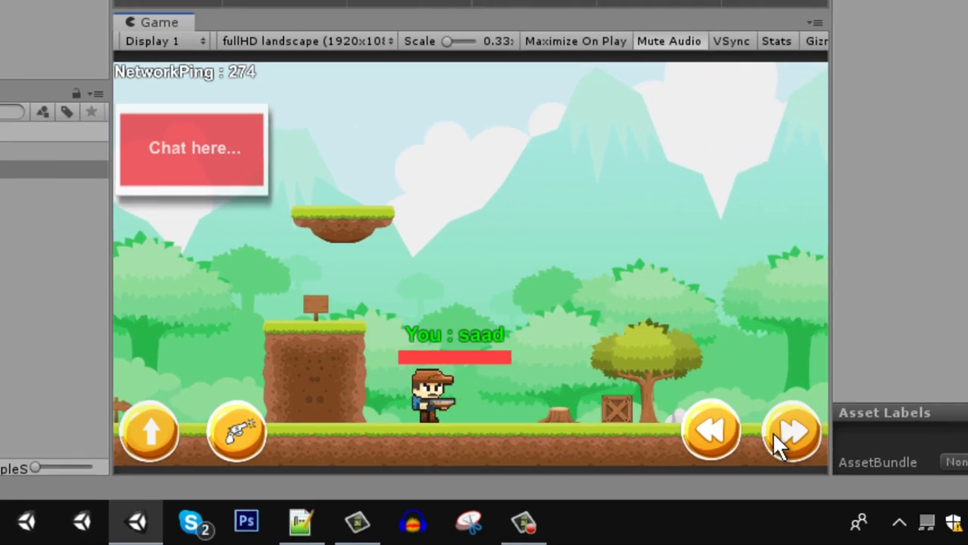
click(714, 428)
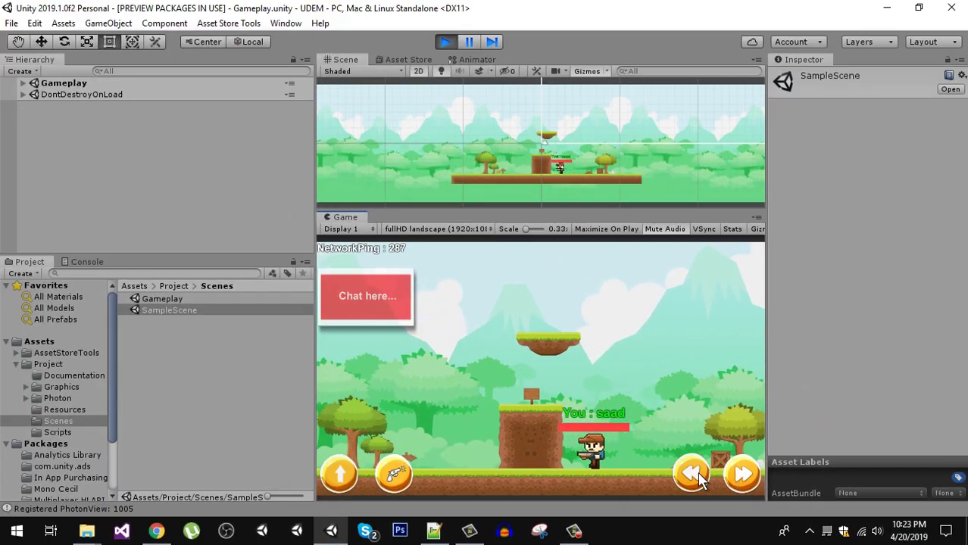
click(741, 471)
click(693, 475)
click(741, 474)
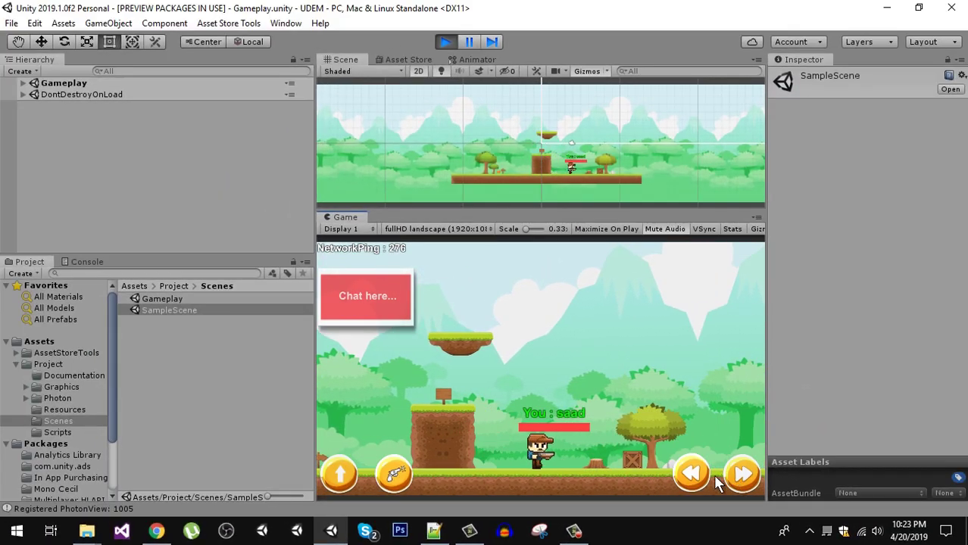
click(702, 475)
click(741, 474)
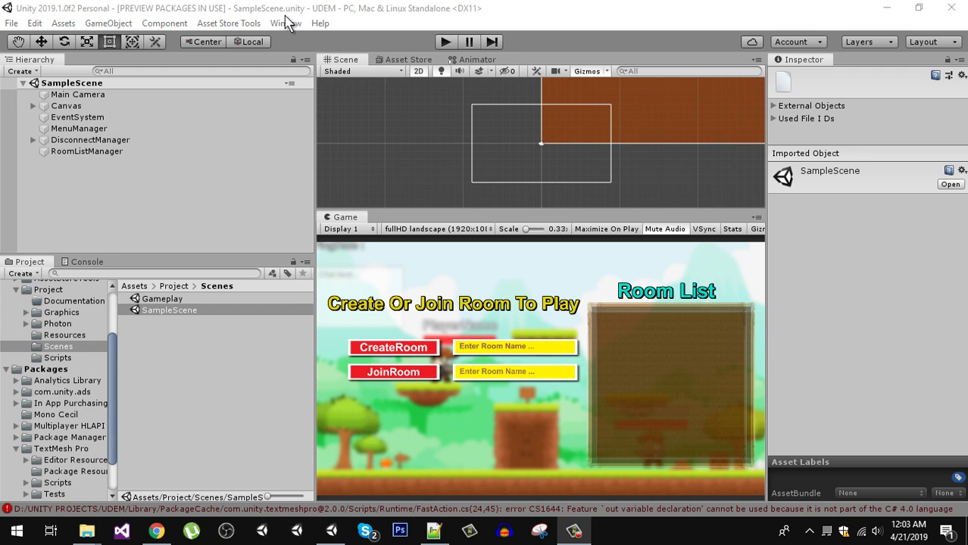
Step: Start a new empty project without installing Unity Hub and browse to the UNITY PROJECTS folder for its location
click(85, 262)
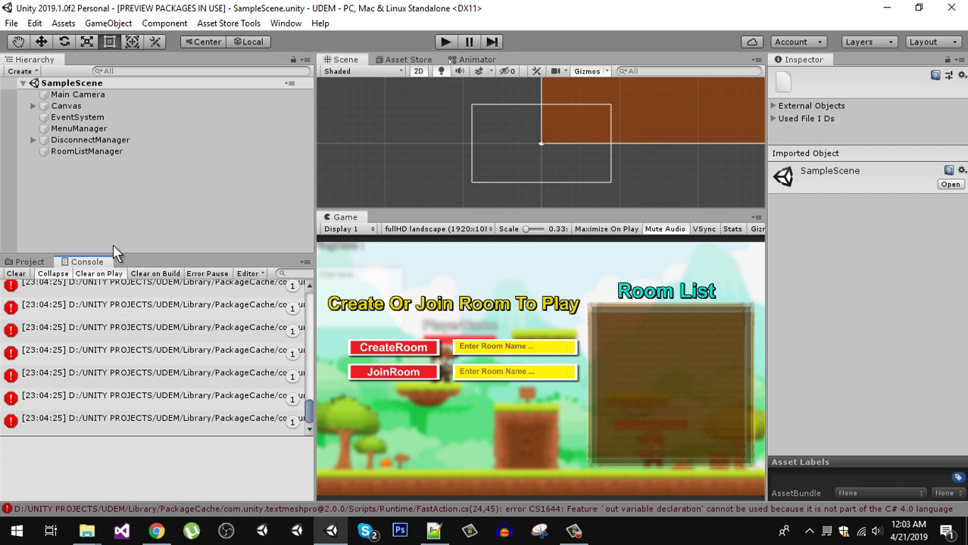
click(12, 22)
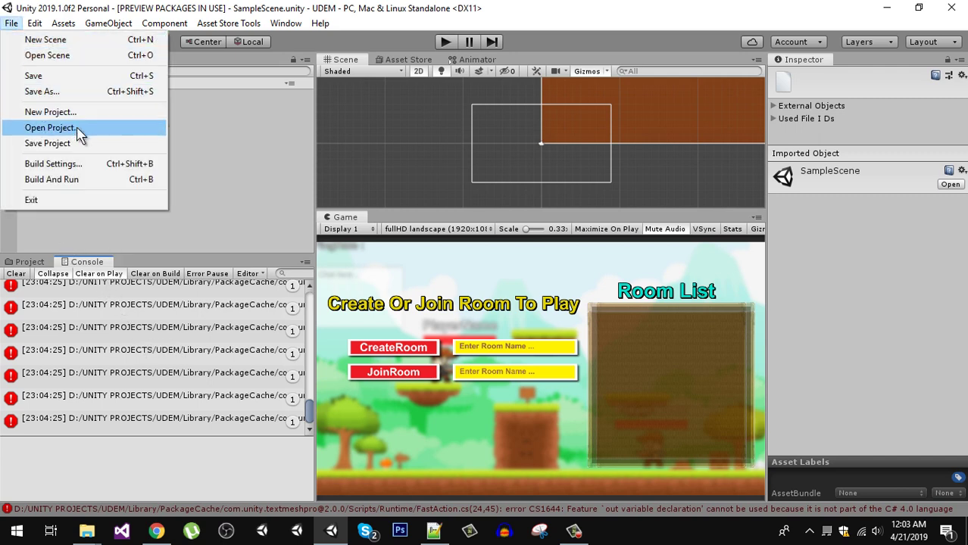
click(79, 112)
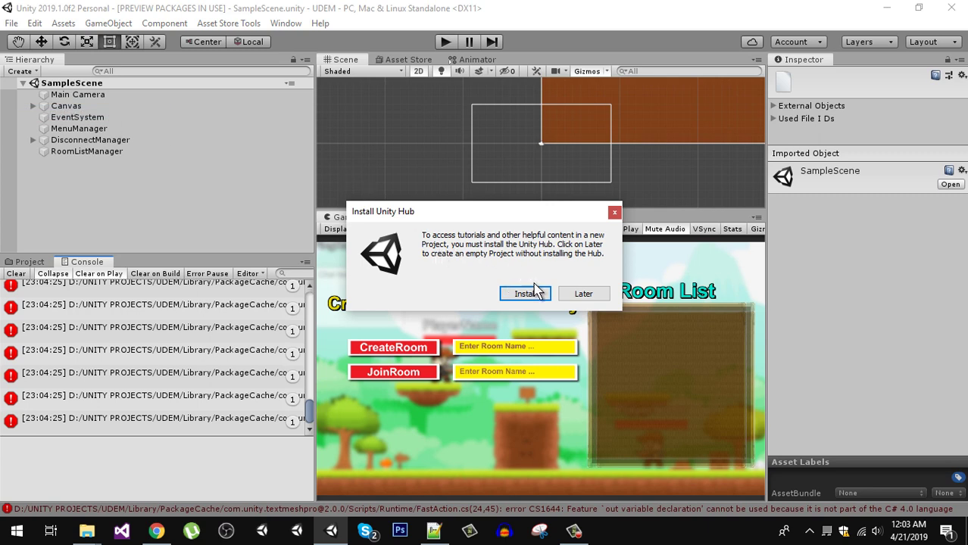
click(582, 293)
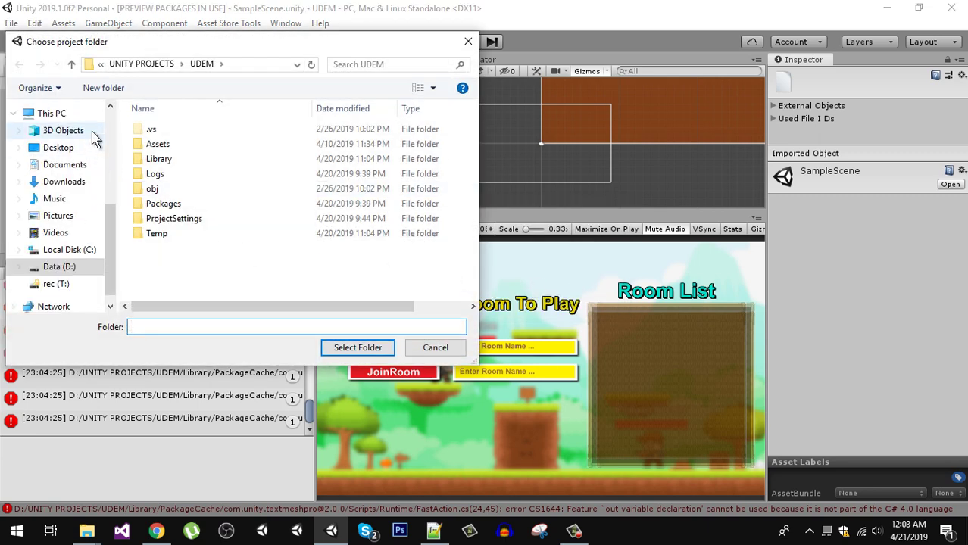
click(129, 64)
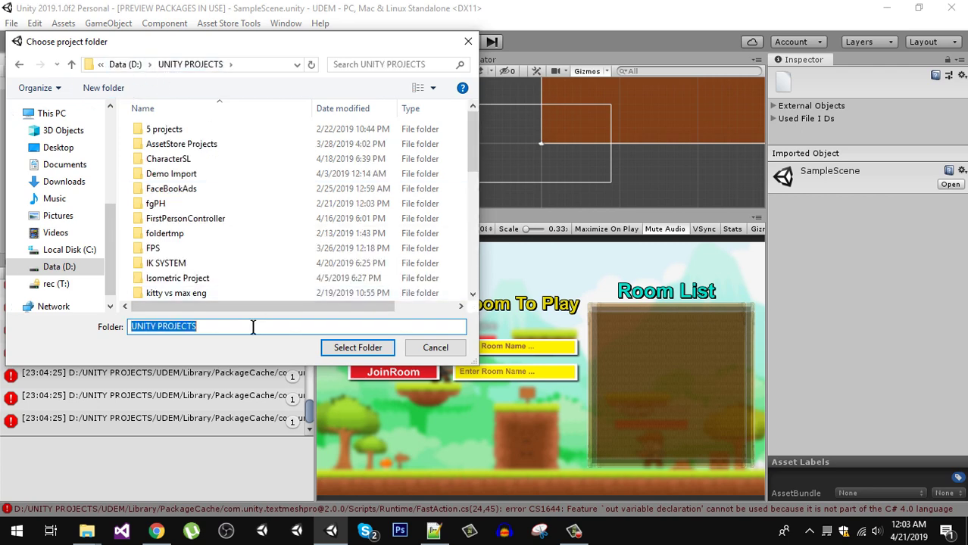
Step: Try to create the new project in a folder named test 2 inside UNITY PROJECTS
click(245, 326)
key(ctrl+a)
text(test)
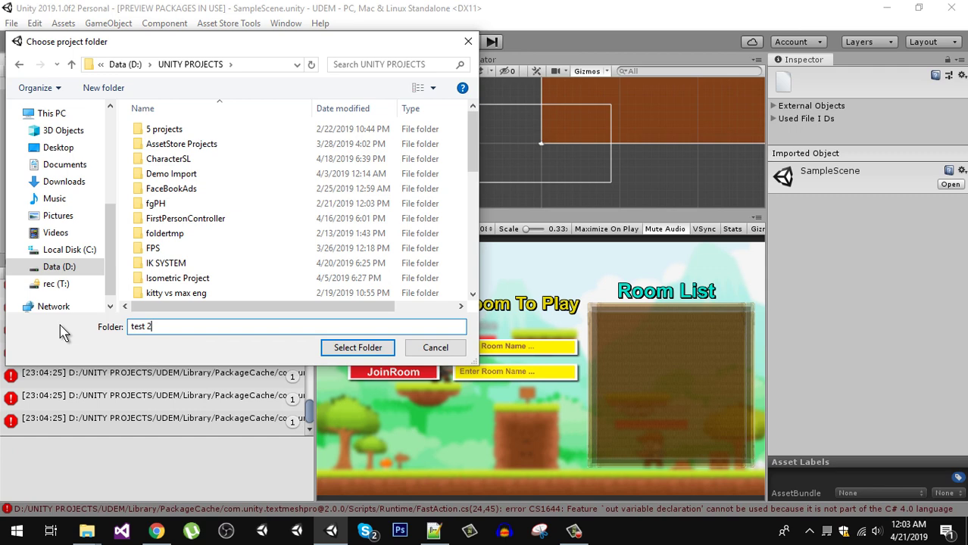
click(360, 349)
click(567, 269)
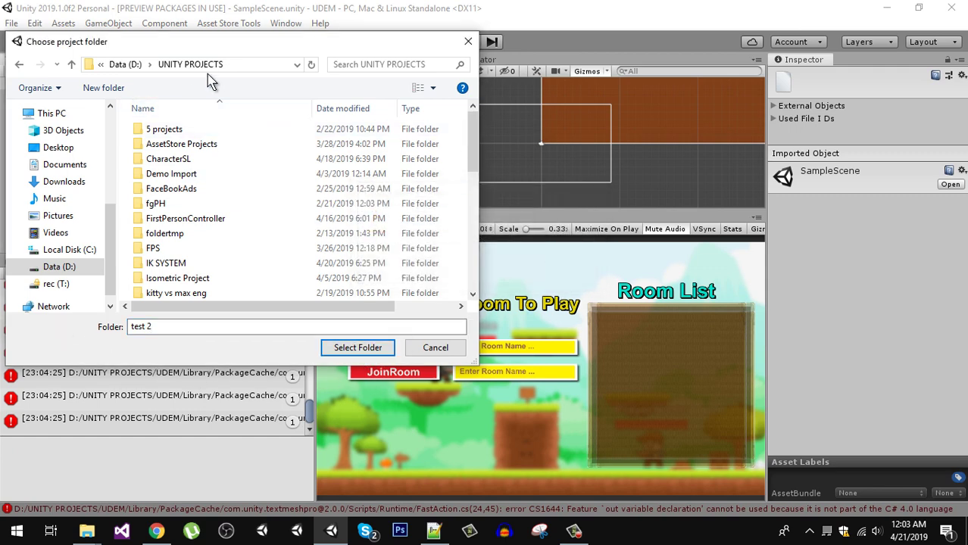
Step: Open New Unity Project from the UNITY PROJECTS folder and continue despite the non-matching editor version
click(189, 65)
click(357, 348)
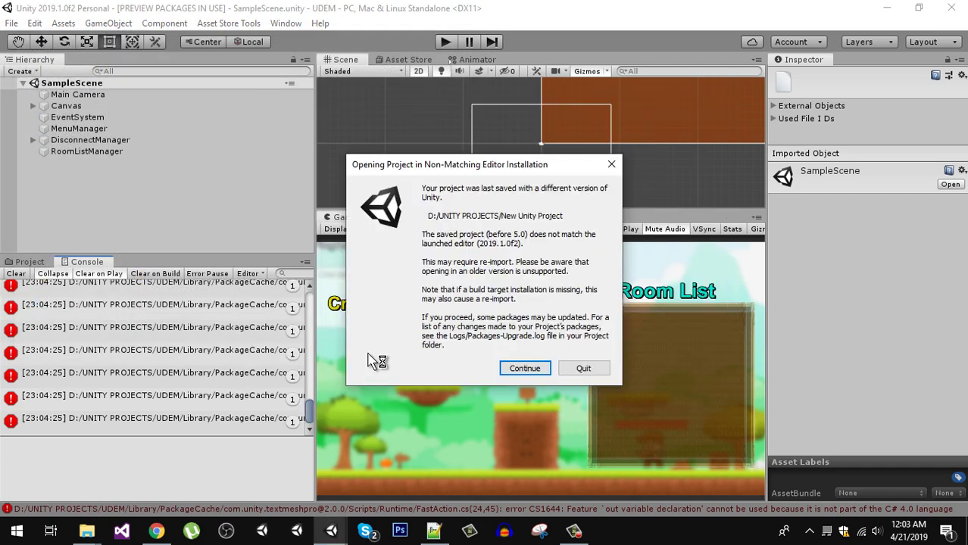
click(523, 369)
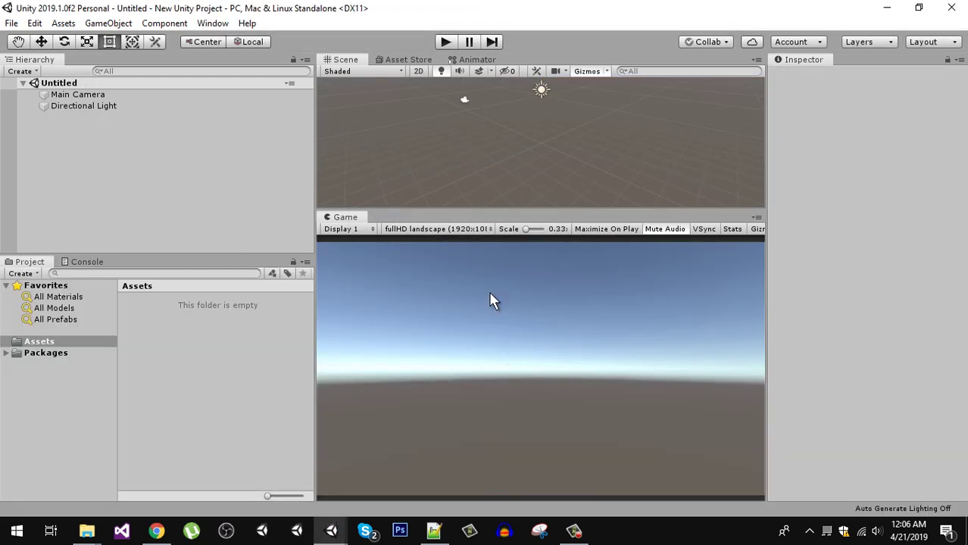
Step: Look through the new project's Packages list and its Assets folder
click(6, 353)
click(75, 341)
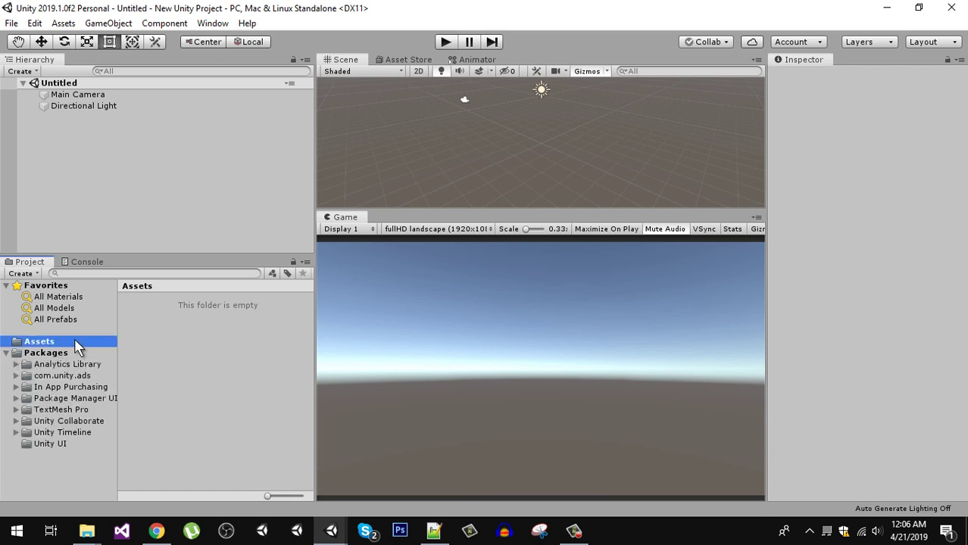
click(256, 331)
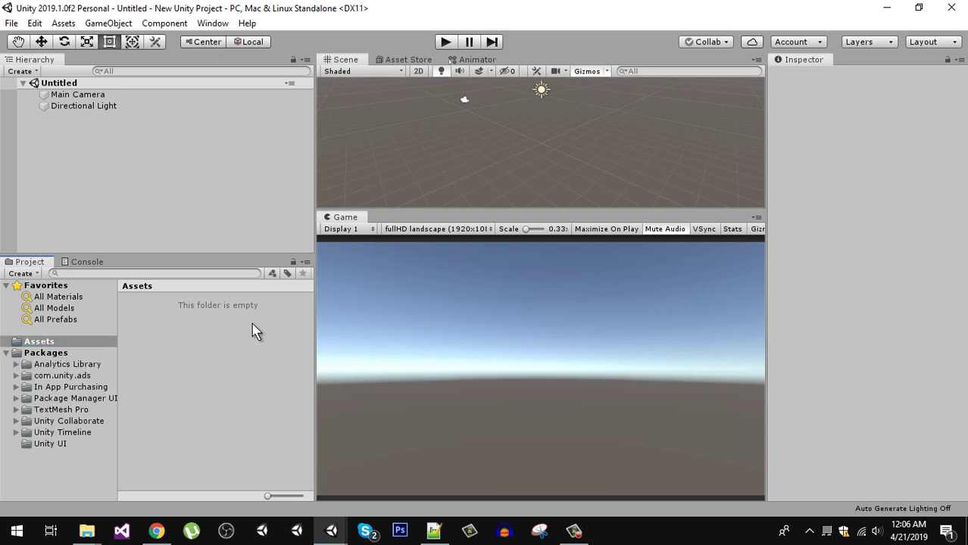
Step: Switch back to the UDEM project and open its Assets folder in File Explorer
click(331, 534)
click(245, 471)
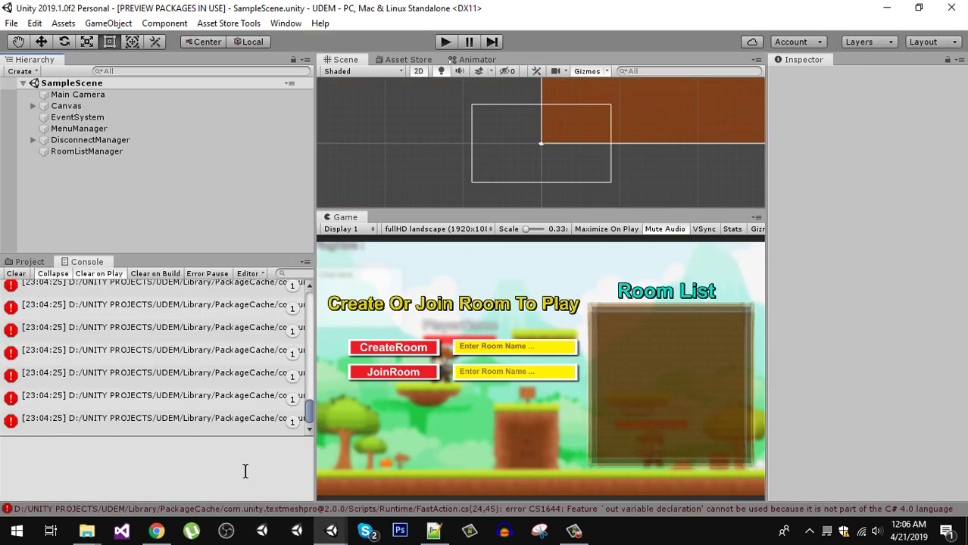
click(35, 262)
scroll(103, 351, up, 2)
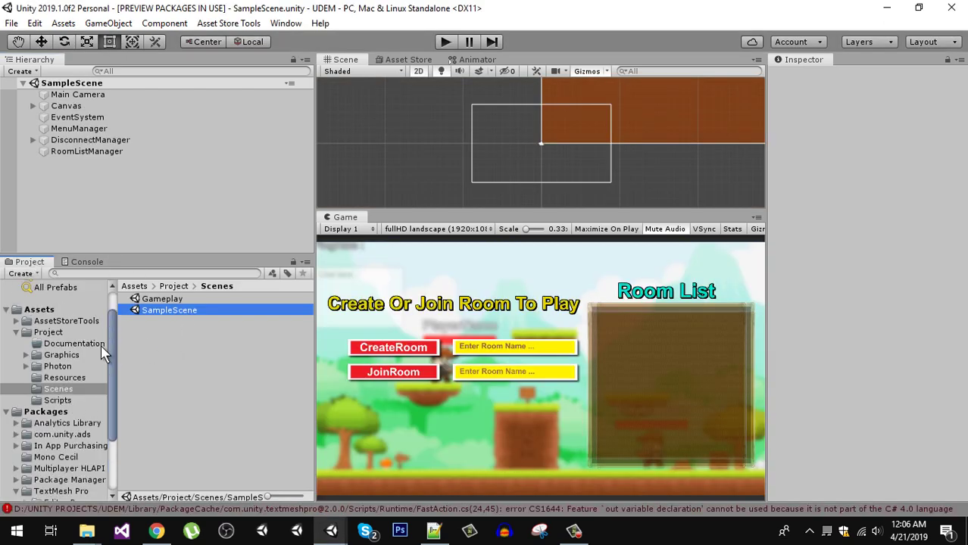
click(38, 309)
right_click(38, 309)
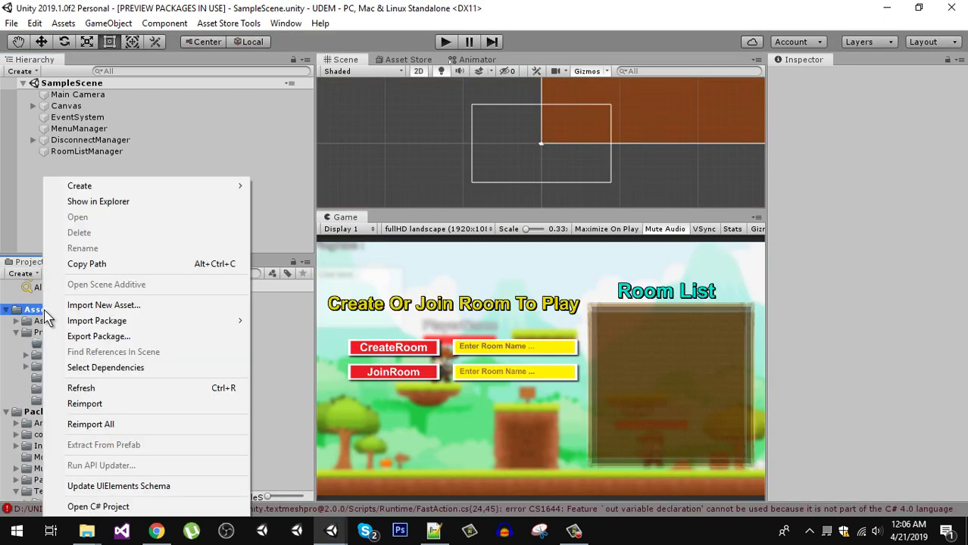
click(152, 202)
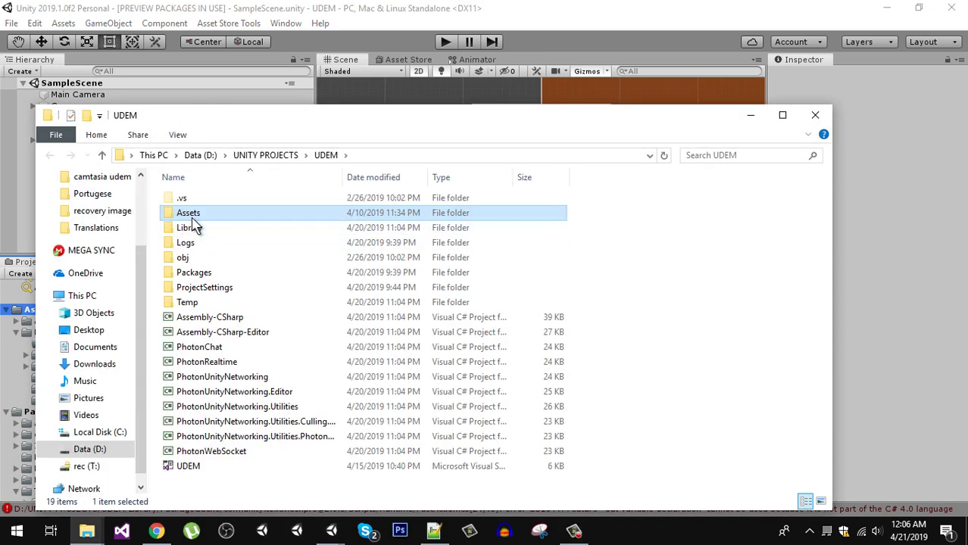
double_click(194, 215)
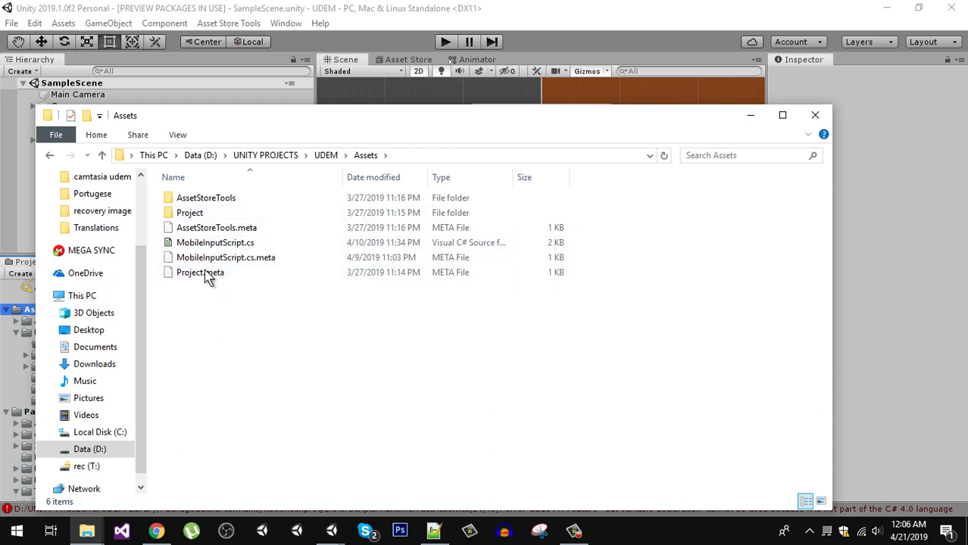
Step: Copy everything in the UDEM Assets folder into the Assets folder of New Unity Project
key(ctrl+a)
right_click(199, 239)
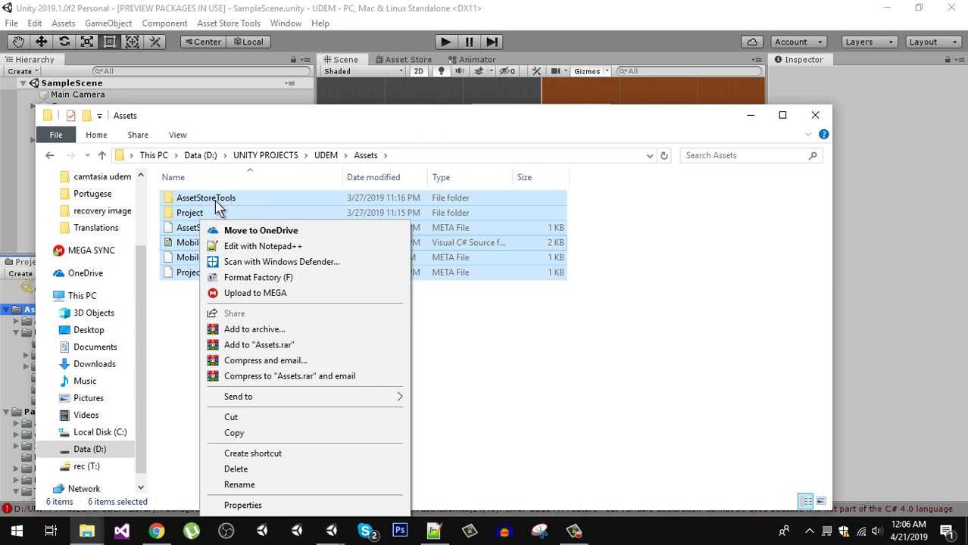
click(301, 137)
drag(363, 136, 625, 144)
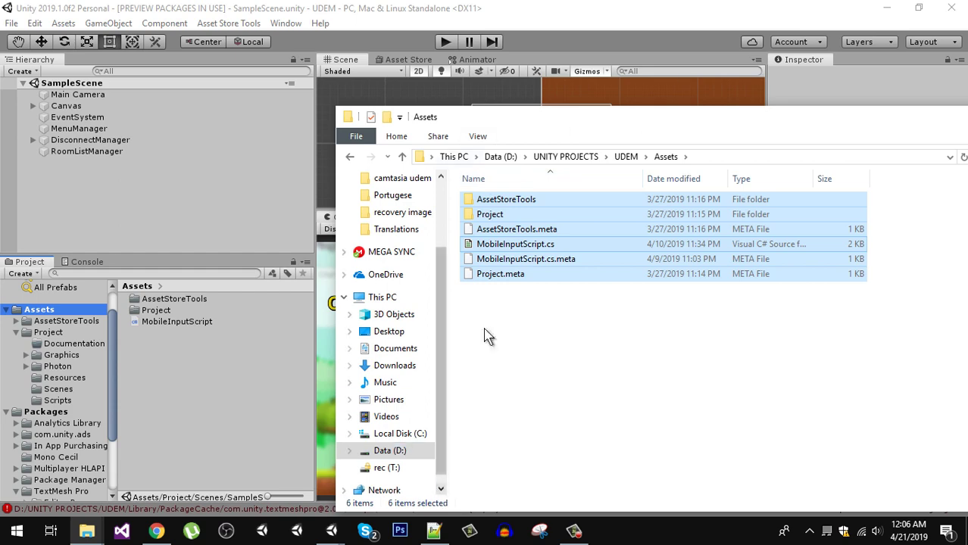
mouse_move(331, 530)
click(371, 481)
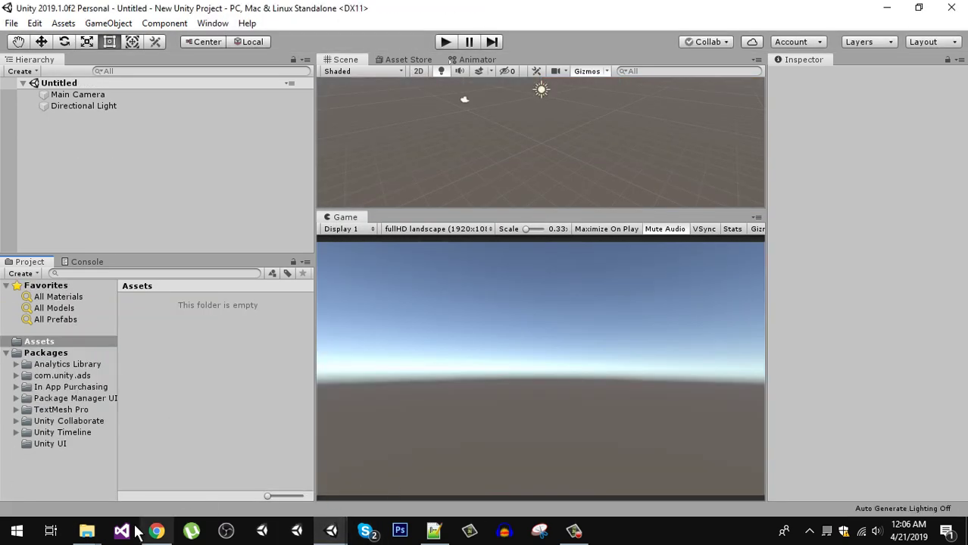
mouse_move(87, 530)
click(343, 467)
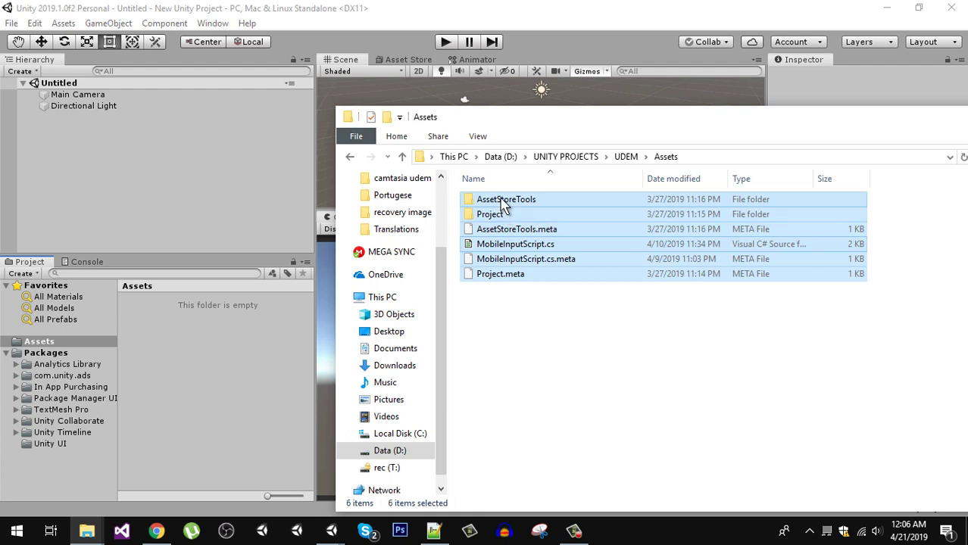
drag(496, 208, 44, 347)
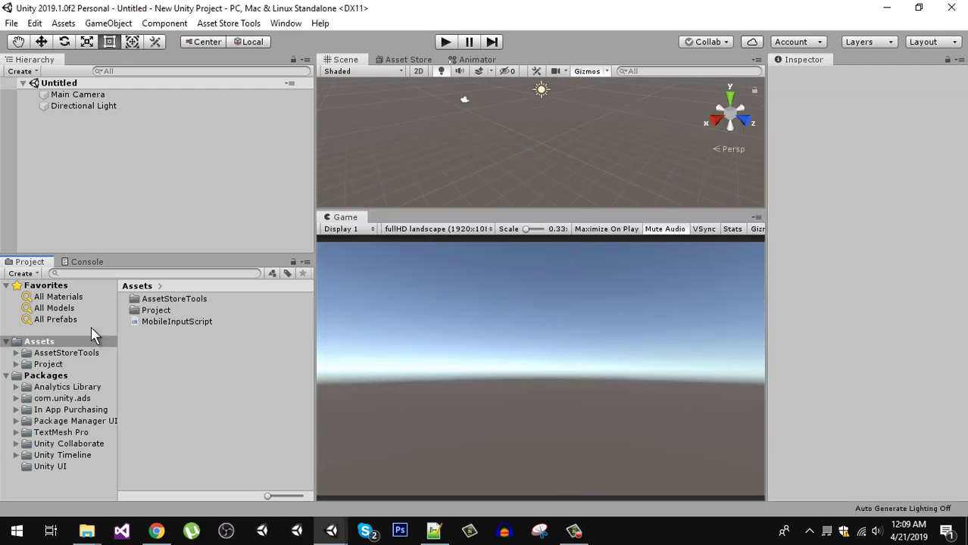
Step: Open SampleScene from Assets/Project/Scenes in the new project and check the Console for errors
click(51, 364)
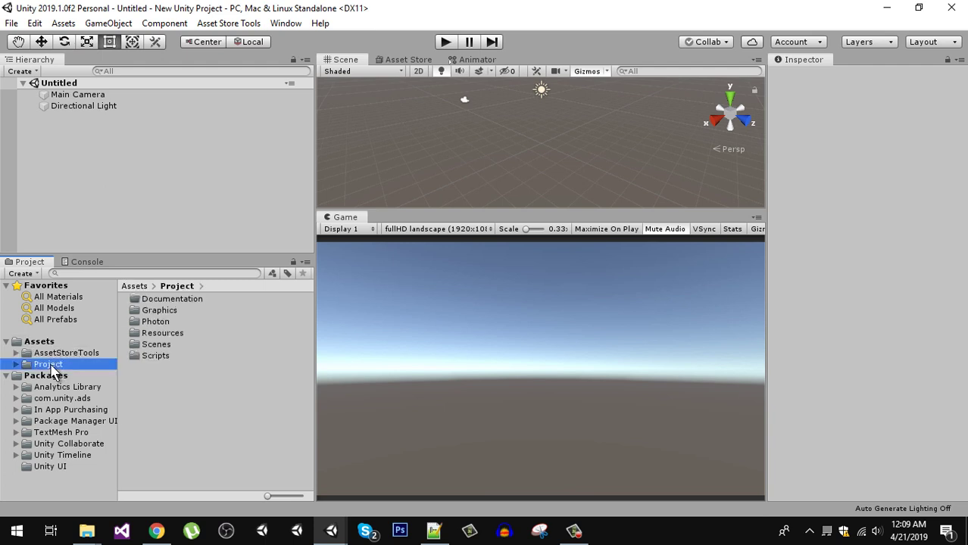
double_click(157, 344)
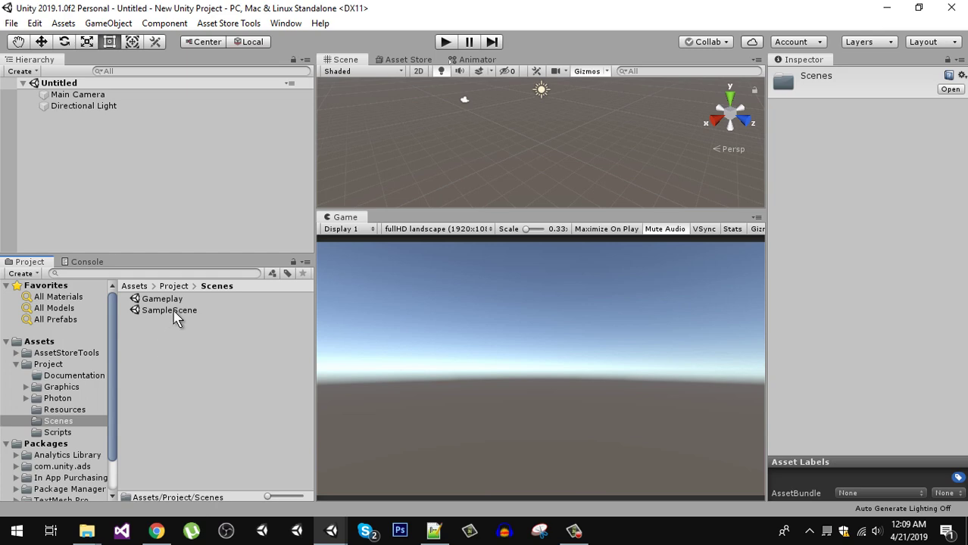
double_click(175, 316)
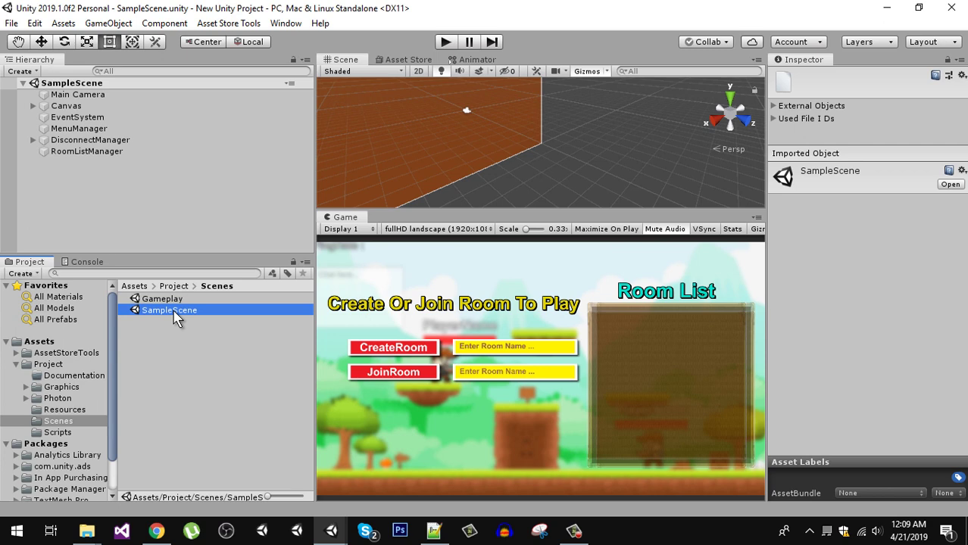
click(88, 262)
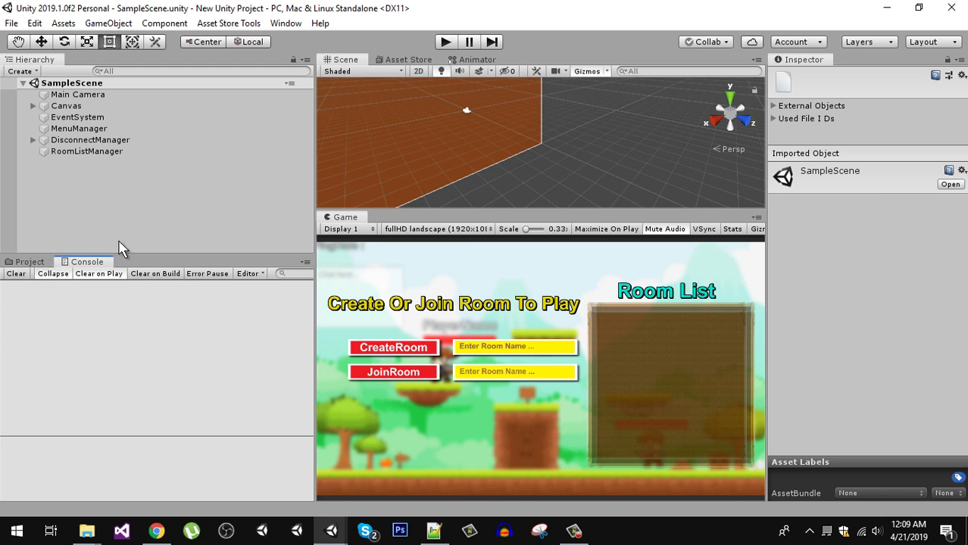
Step: Run the game in the new project and create the player's nickname
click(446, 43)
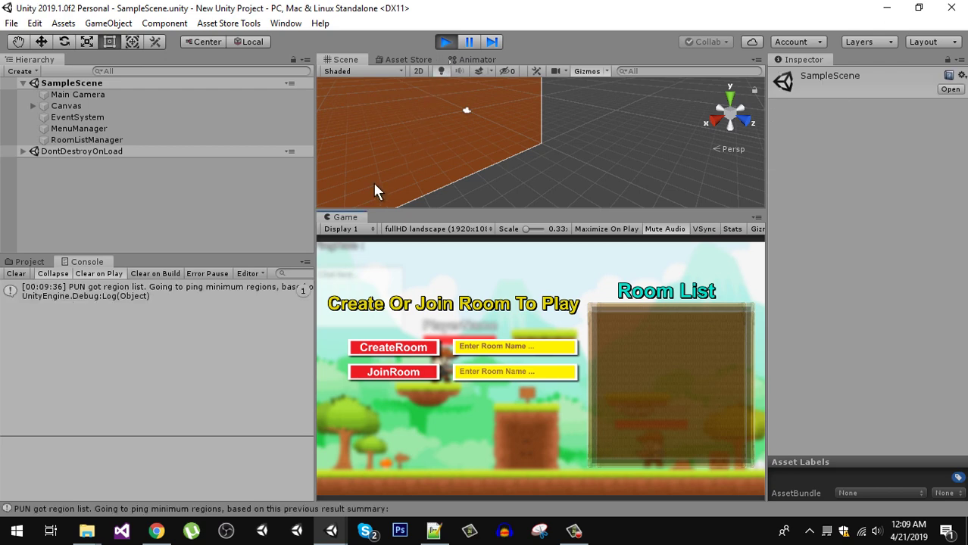
click(502, 369)
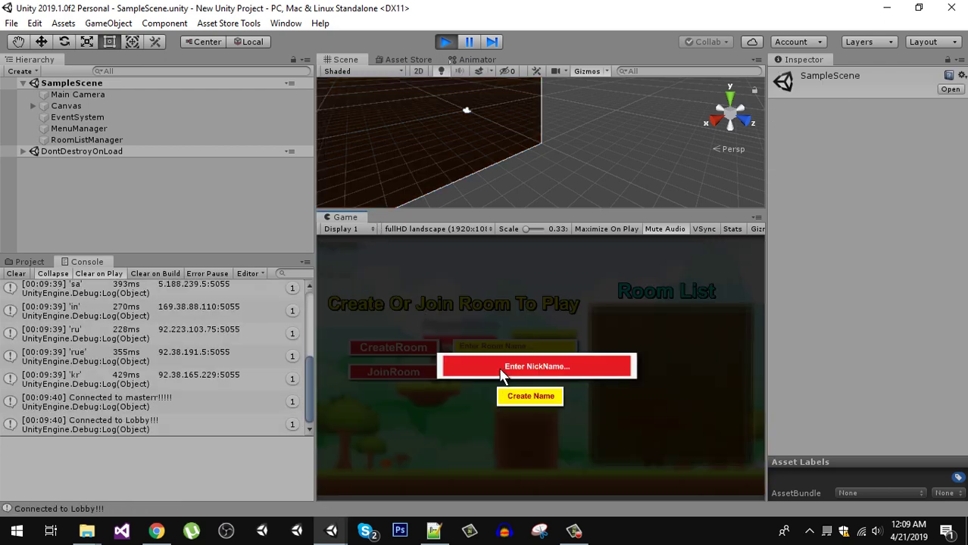
text(saad)
click(535, 396)
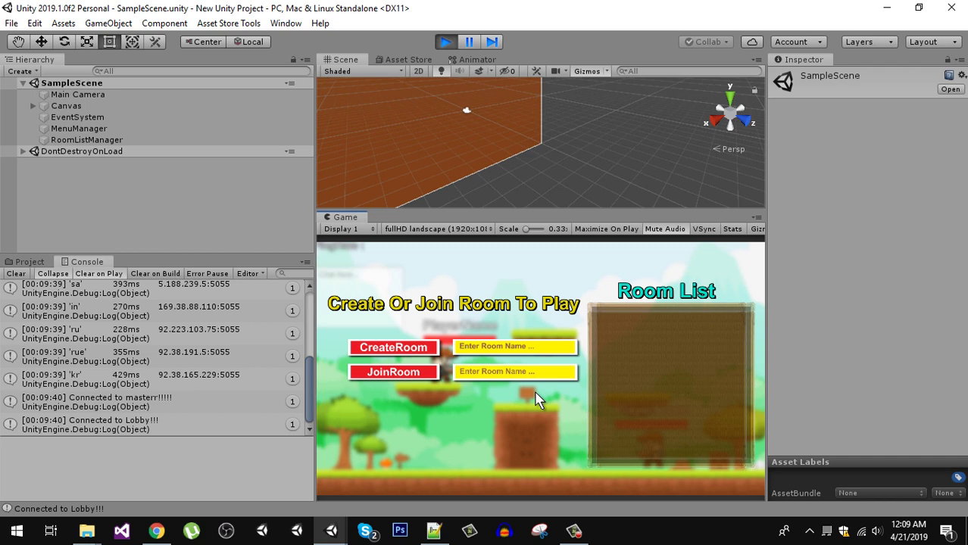
Step: Try to create a game room named Room and stop the running game
click(495, 348)
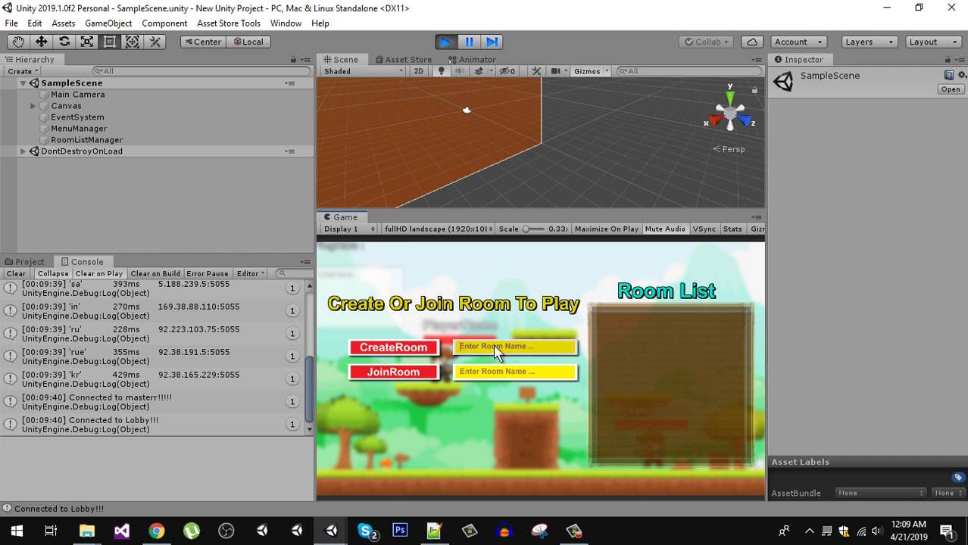
text(Room)
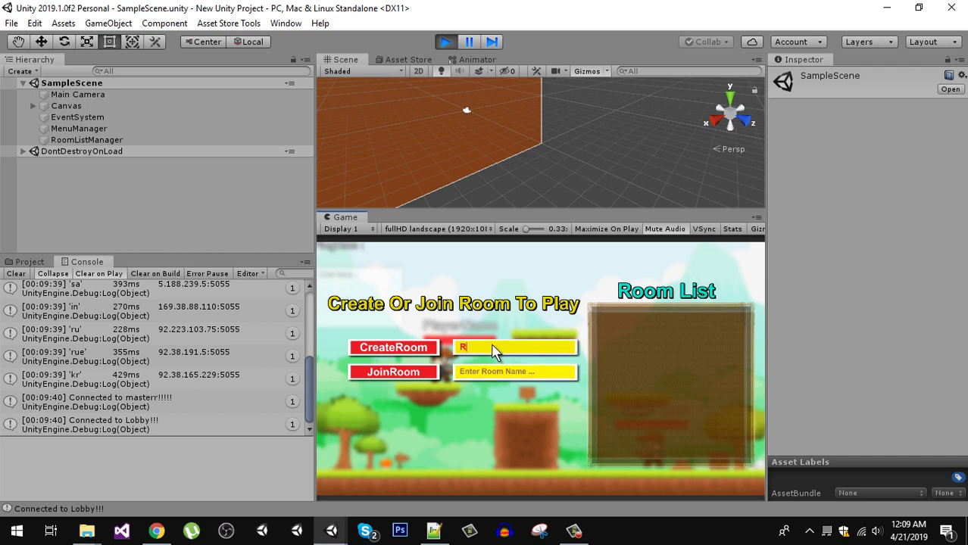
click(418, 351)
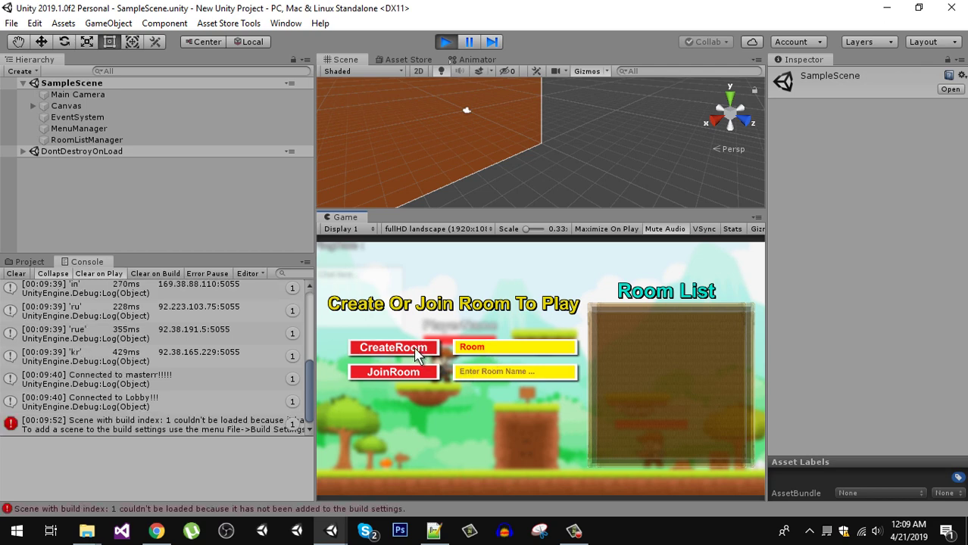
click(446, 42)
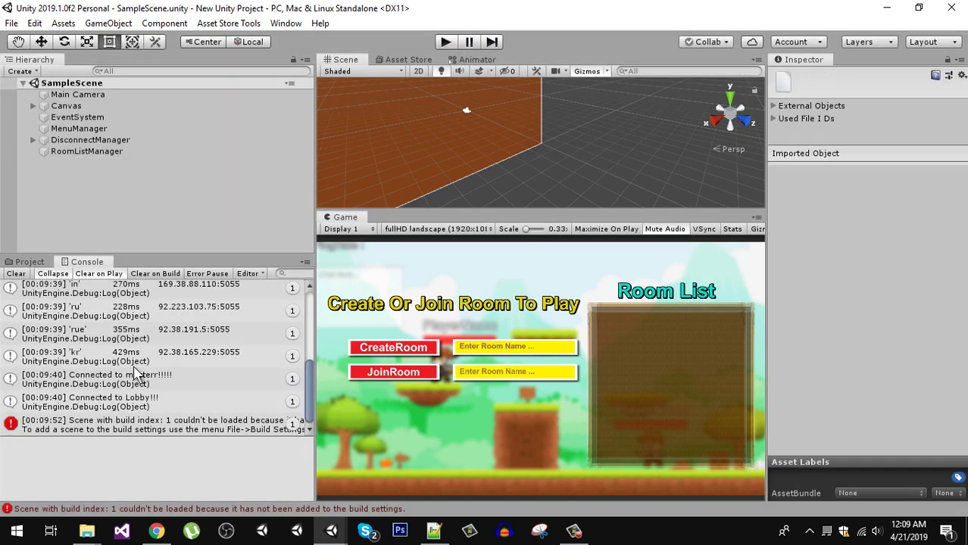
Step: Add SampleScene and Gameplay from Assets/Project/Scenes to the build's scene list, with SampleScene first and Gameplay second
click(11, 24)
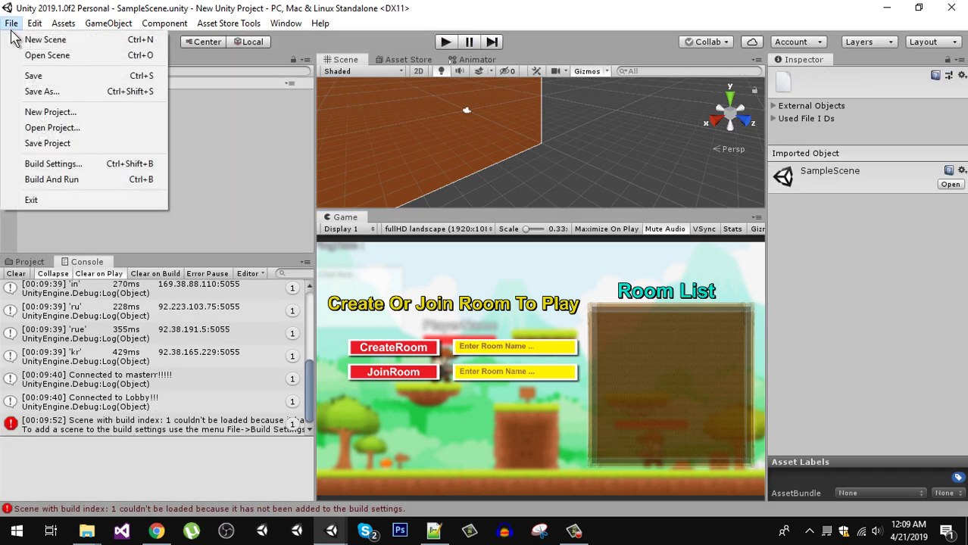
click(72, 168)
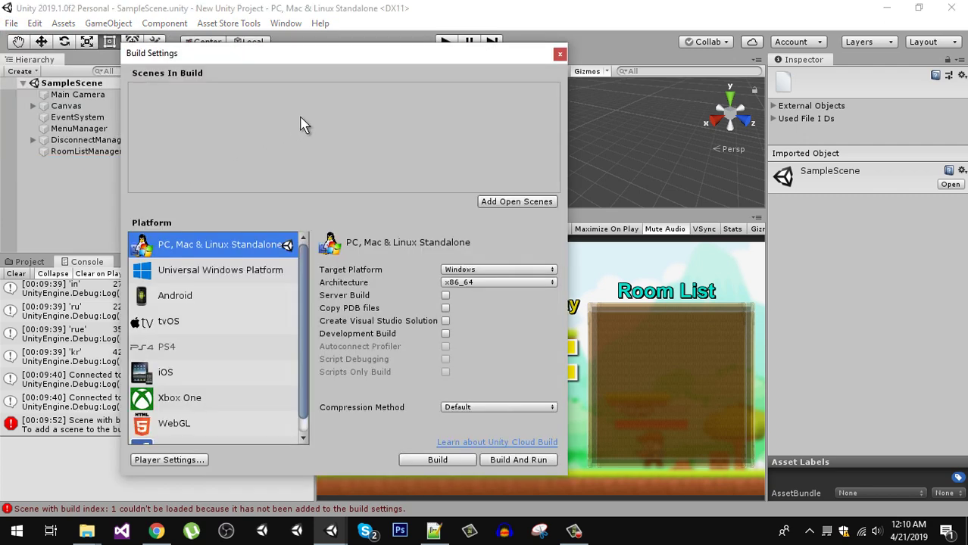
click(40, 262)
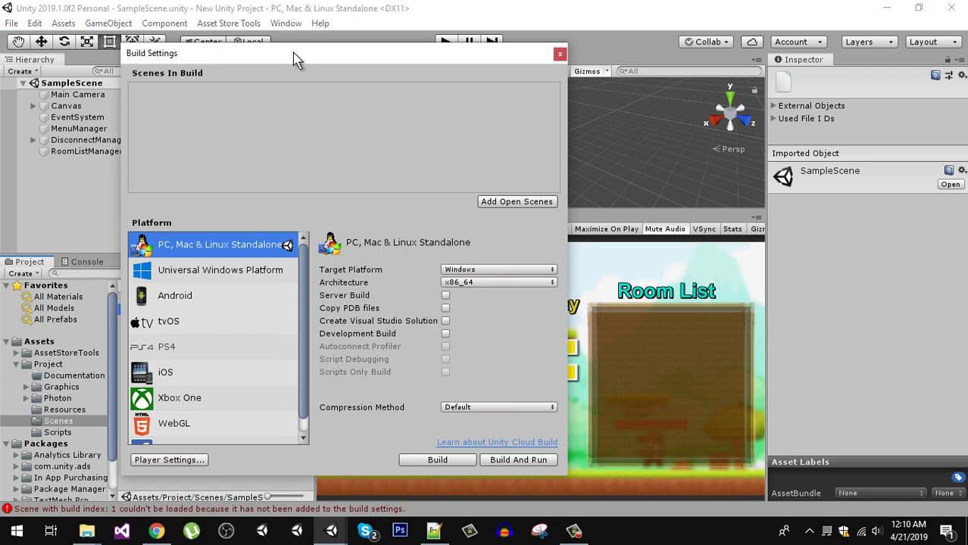
drag(293, 54, 532, 54)
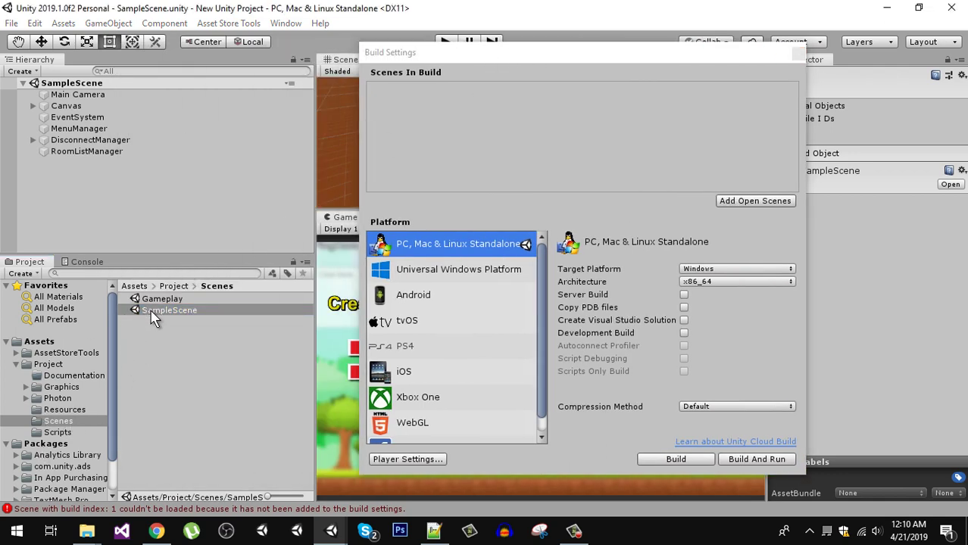
drag(155, 312, 418, 146)
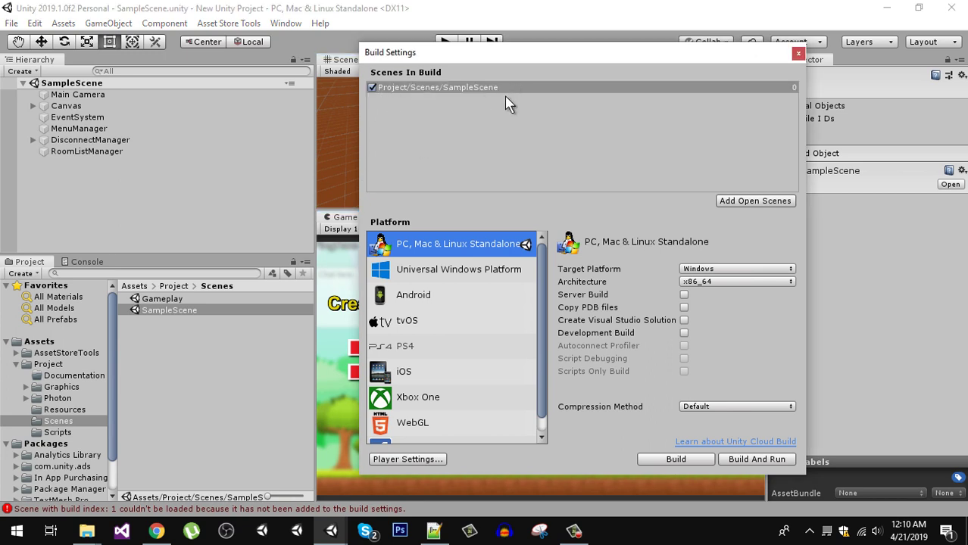
drag(162, 301, 413, 185)
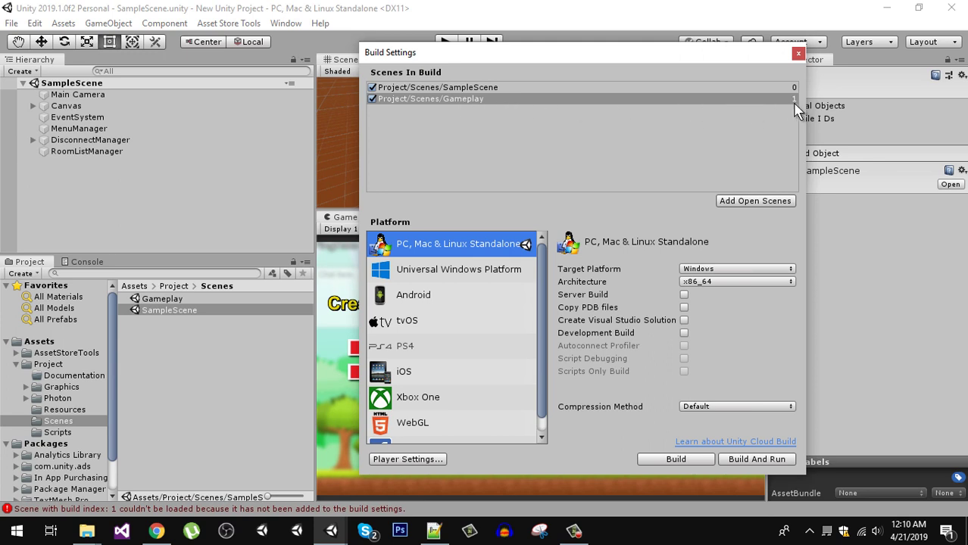
click(797, 53)
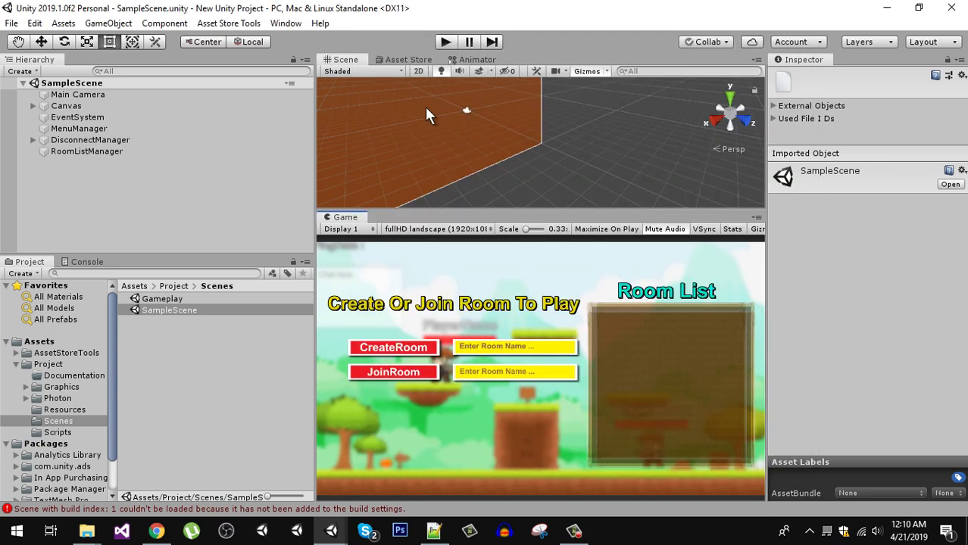
Step: Run the game, create a game room named Room, and spawn the player in it
click(445, 43)
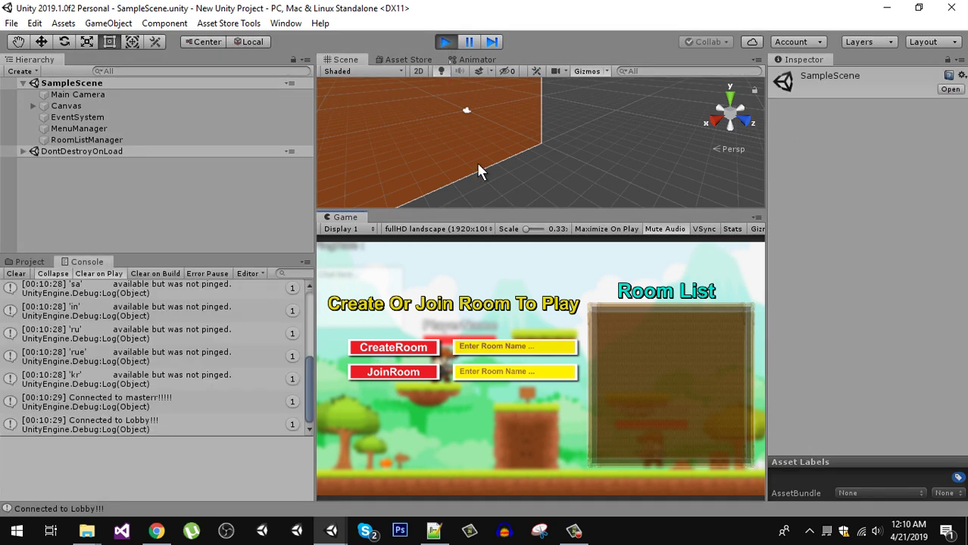
click(504, 350)
text(Room)
click(412, 350)
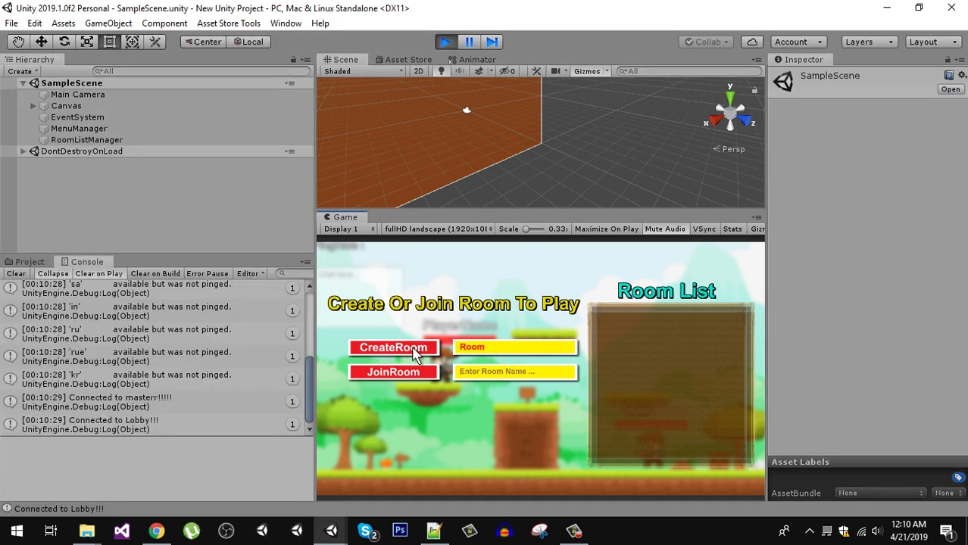
click(551, 356)
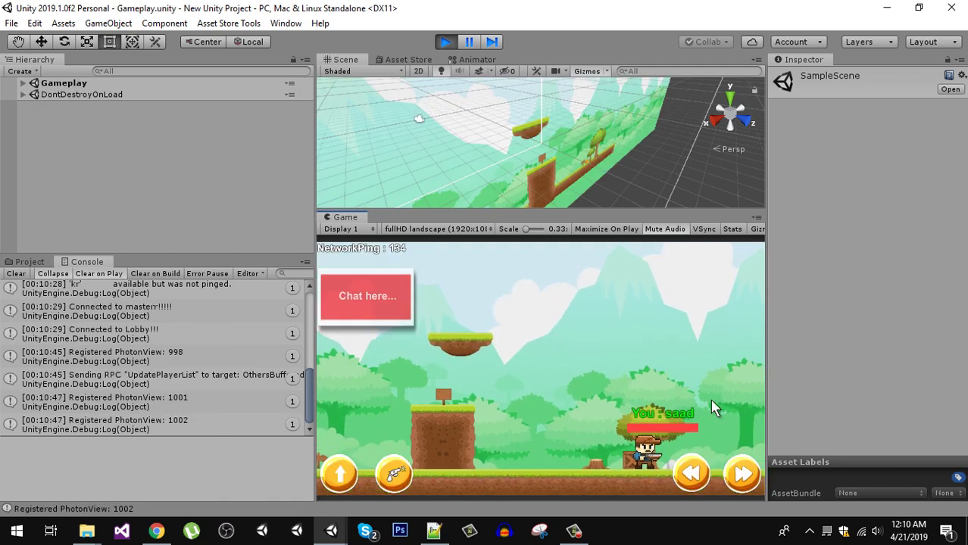
Step: Test the player's controls in the running Gameplay scene by moving right and left, shooting and jumping
click(746, 474)
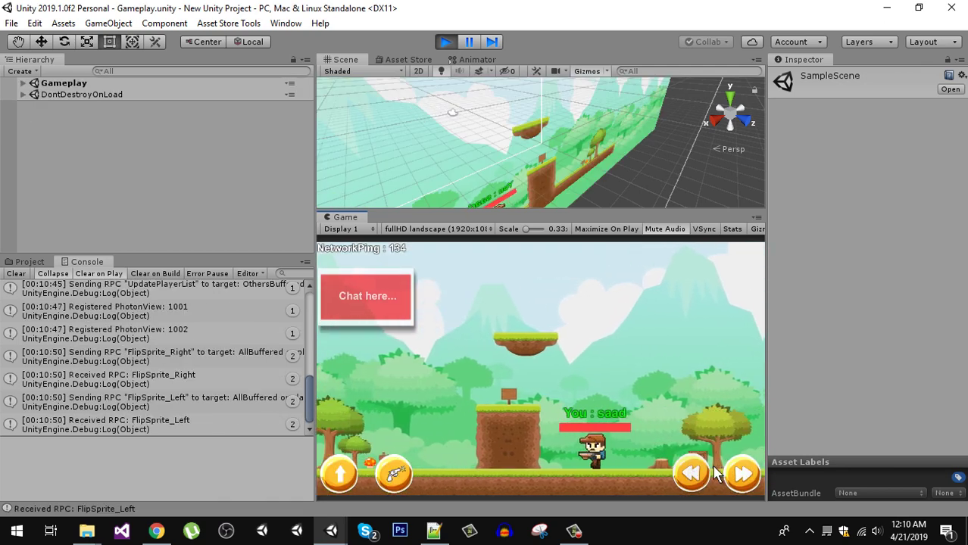
click(687, 473)
click(687, 474)
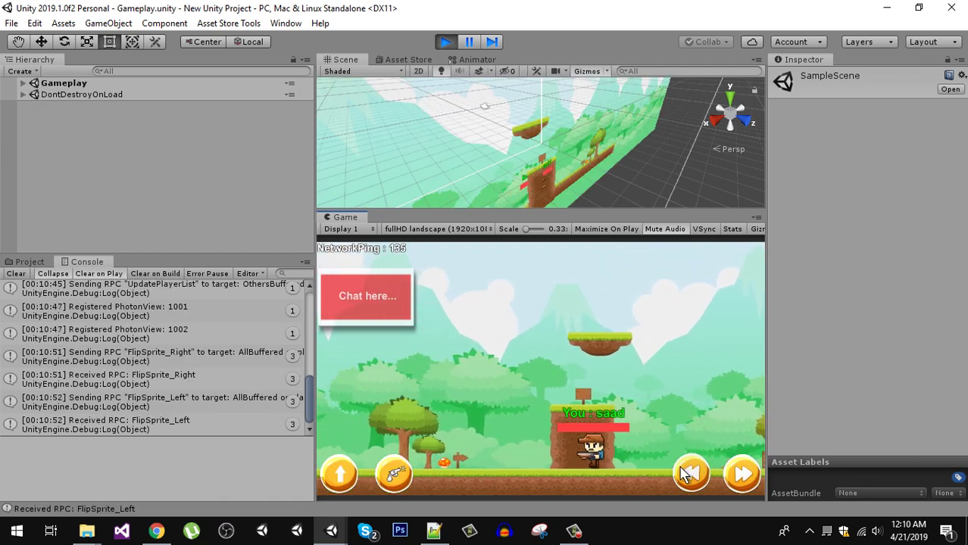
click(729, 473)
click(690, 474)
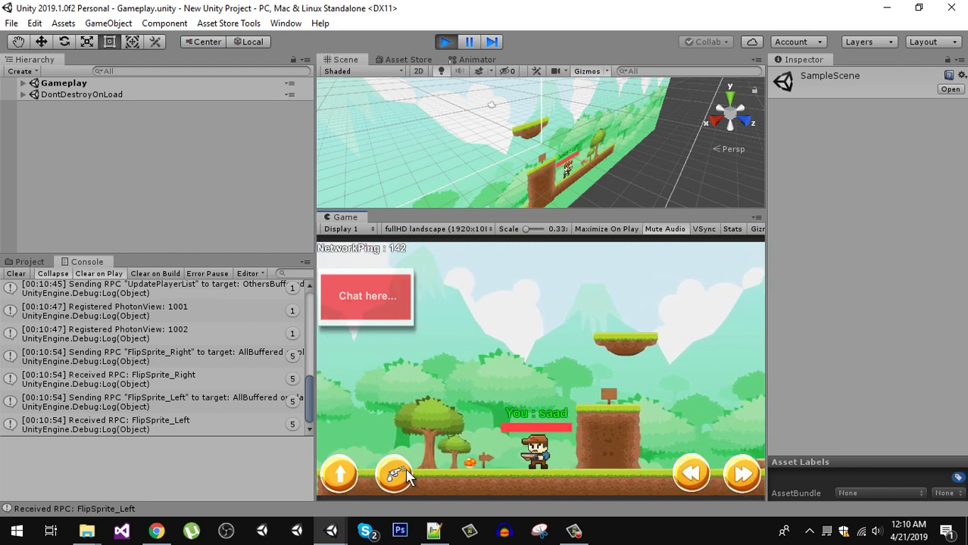
click(394, 475)
click(339, 476)
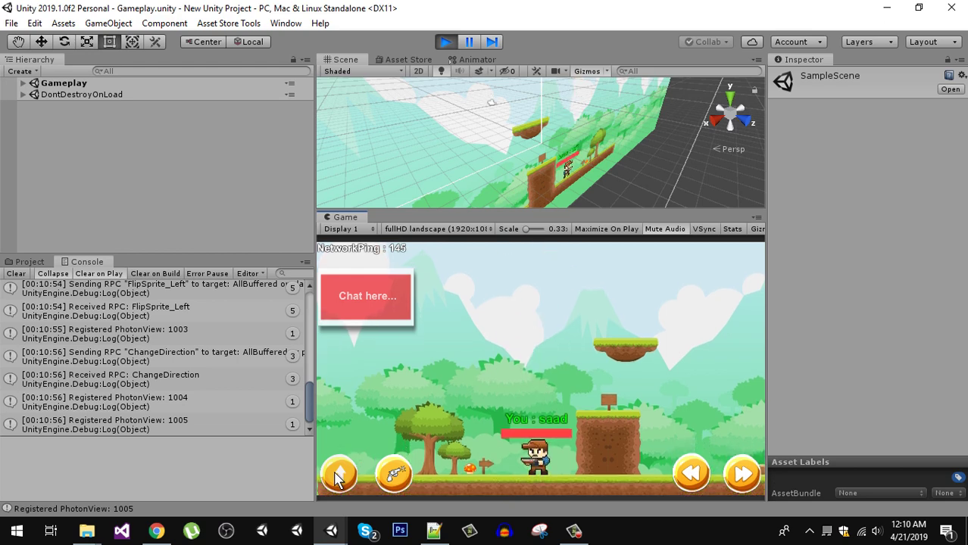
click(742, 475)
click(745, 476)
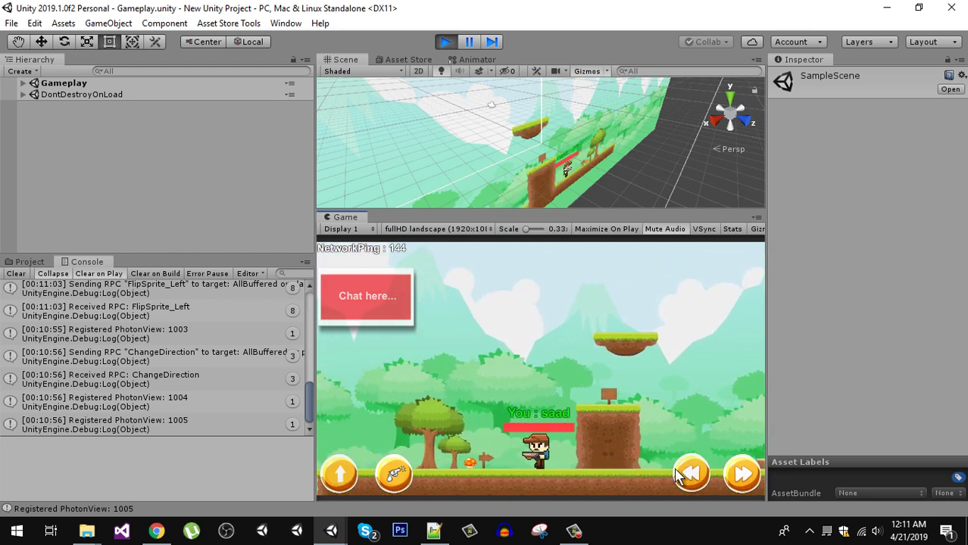
click(689, 473)
click(741, 473)
click(692, 473)
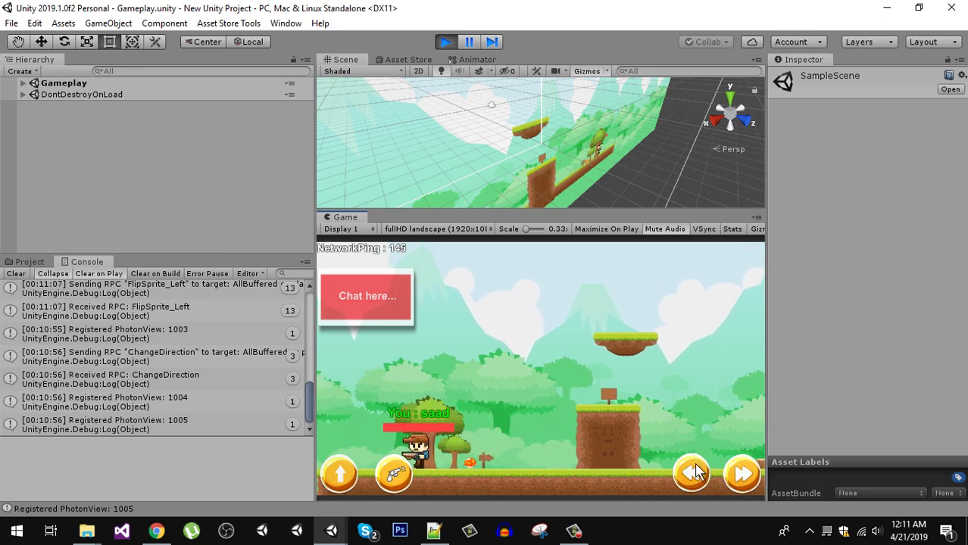
click(338, 475)
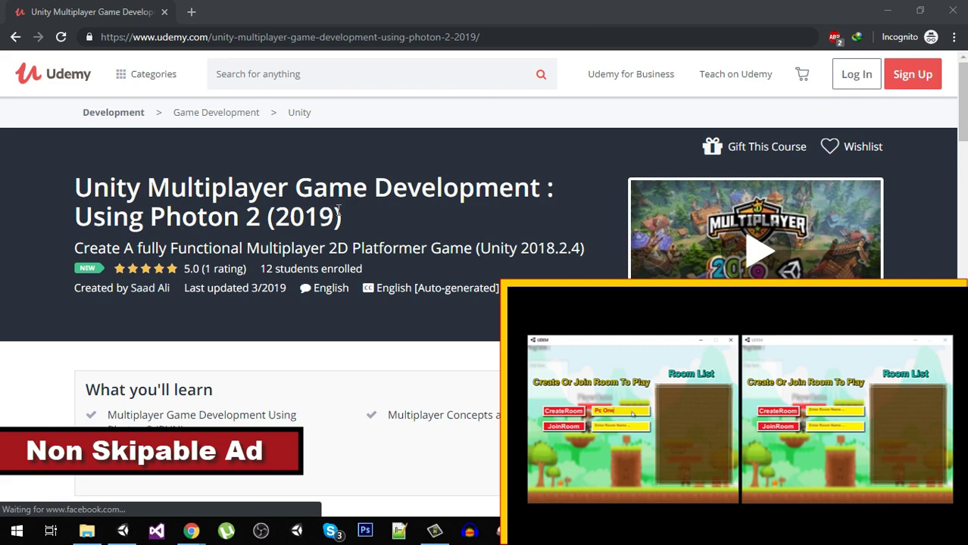
Step: Switch to Chrome and examine the Udemy page of the Unity Multiplayer Game Development : Using Photon 2 (2019) course, including its content
scroll(393, 312, down, 5)
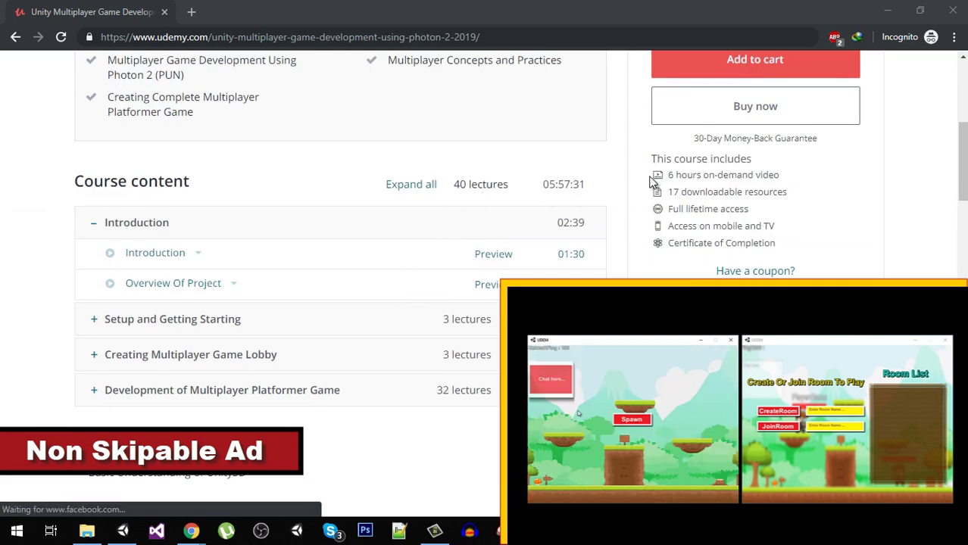
scroll(481, 271, up, 5)
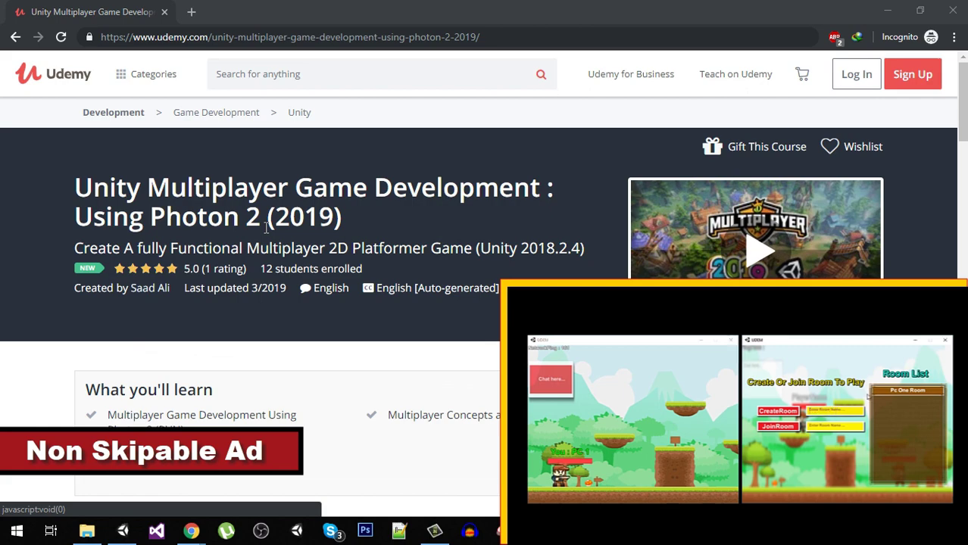
scroll(274, 230, down, 5)
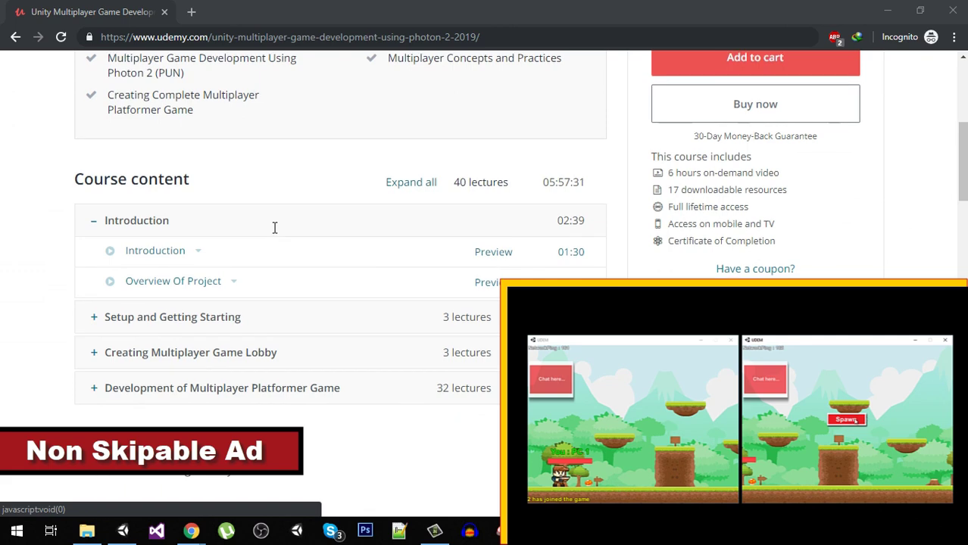
scroll(277, 229, down, 3)
scroll(294, 237, up, 5)
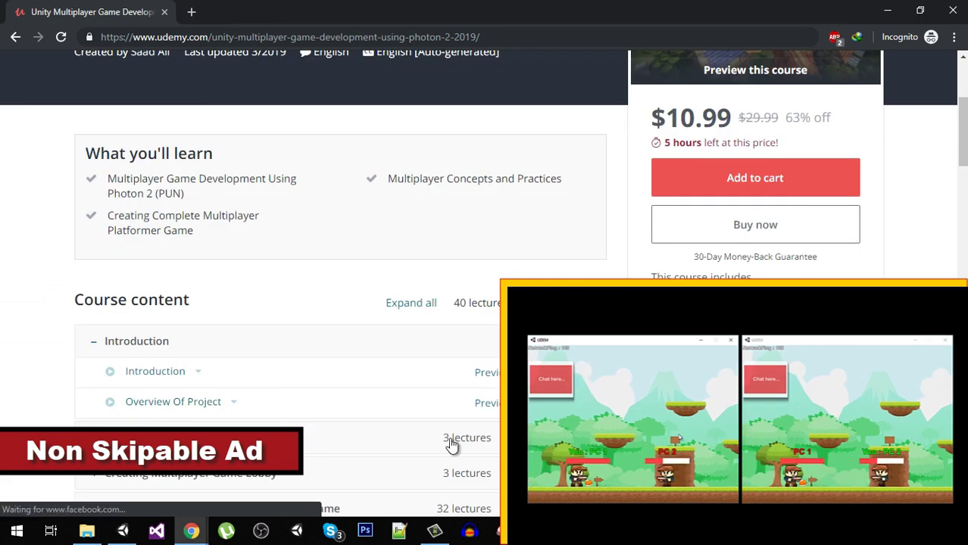
scroll(449, 447, up, 3)
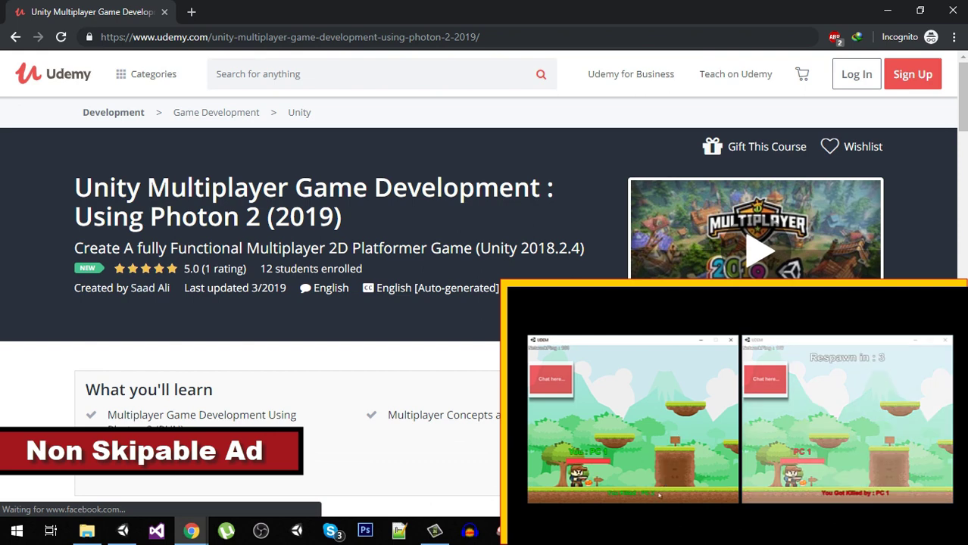